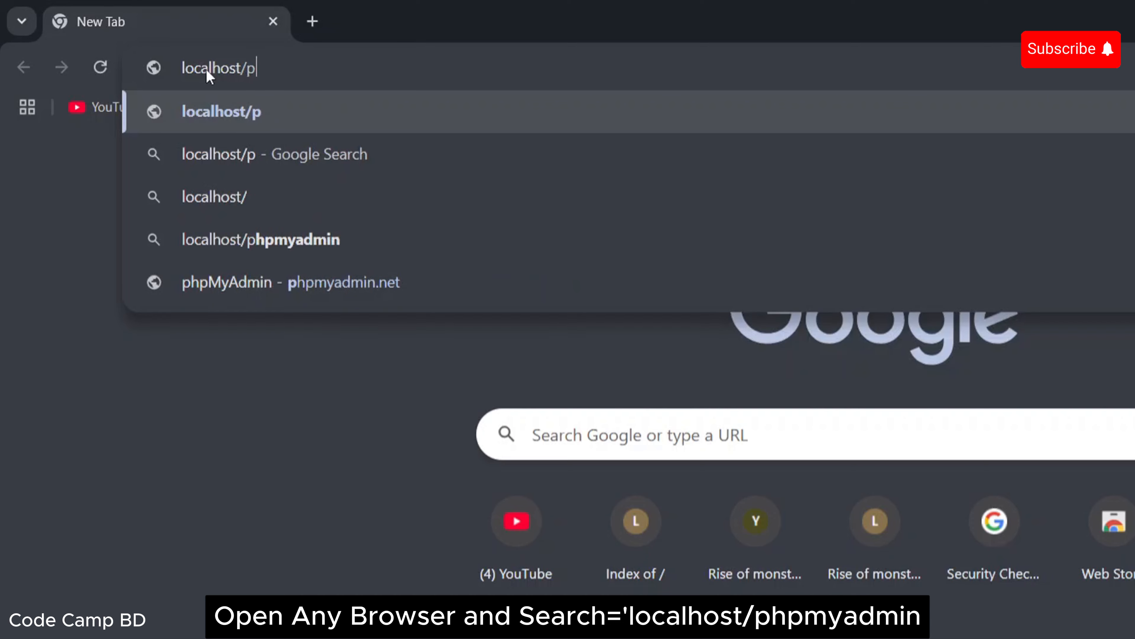
Step: Open the local phpMyAdmin page at localhost/phpmyadmin
type("yadmin")
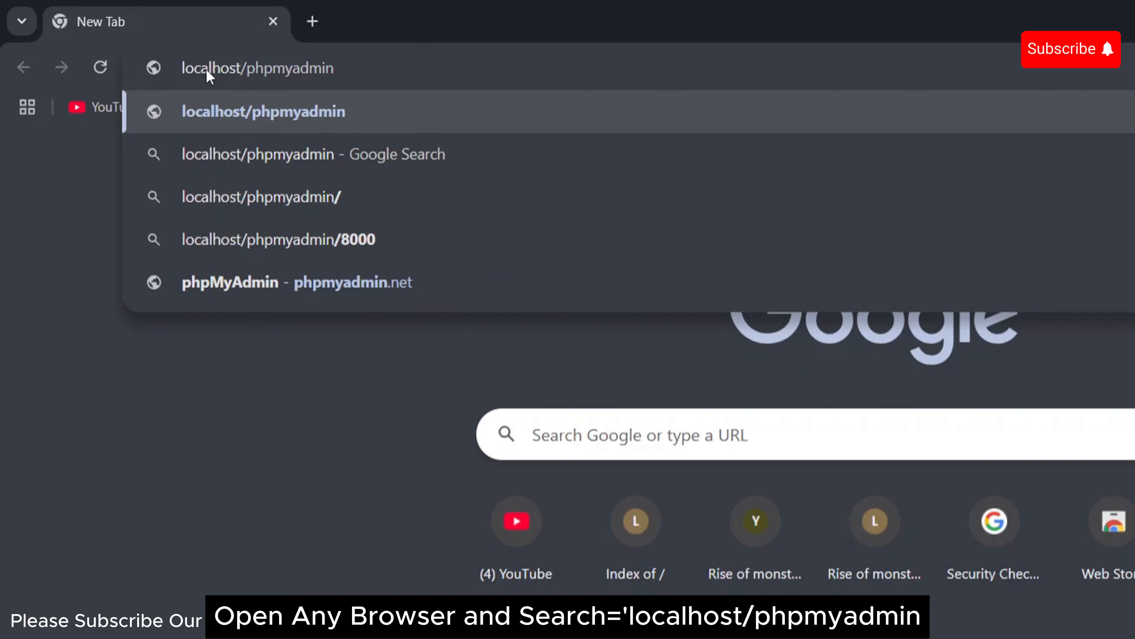
left_click_drag(340, 68, 182, 68)
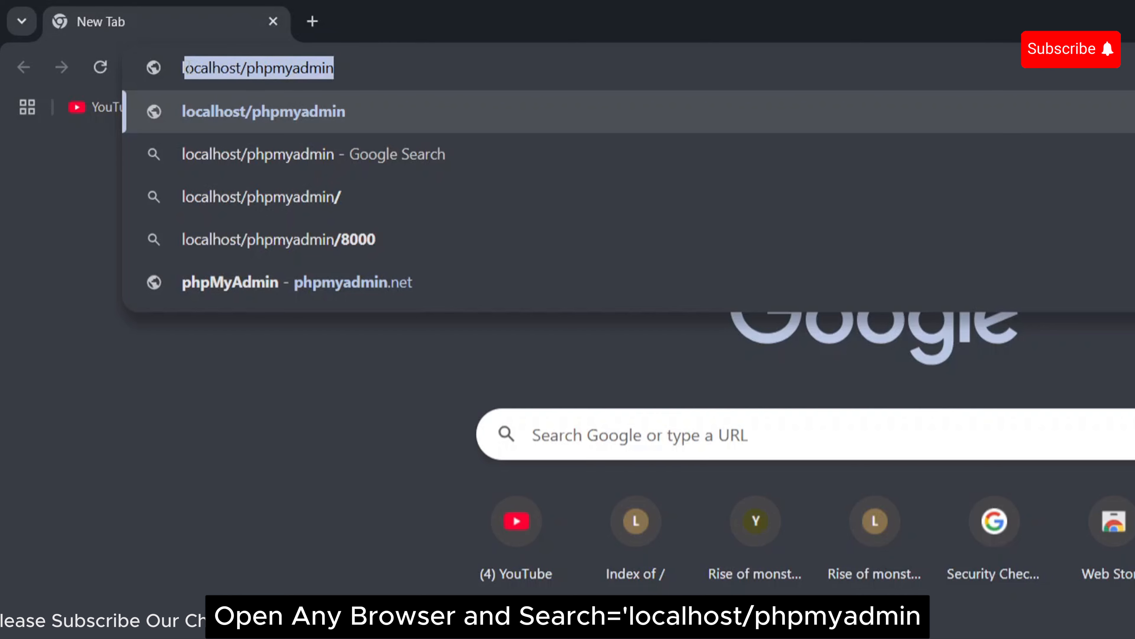
left_click(358, 71)
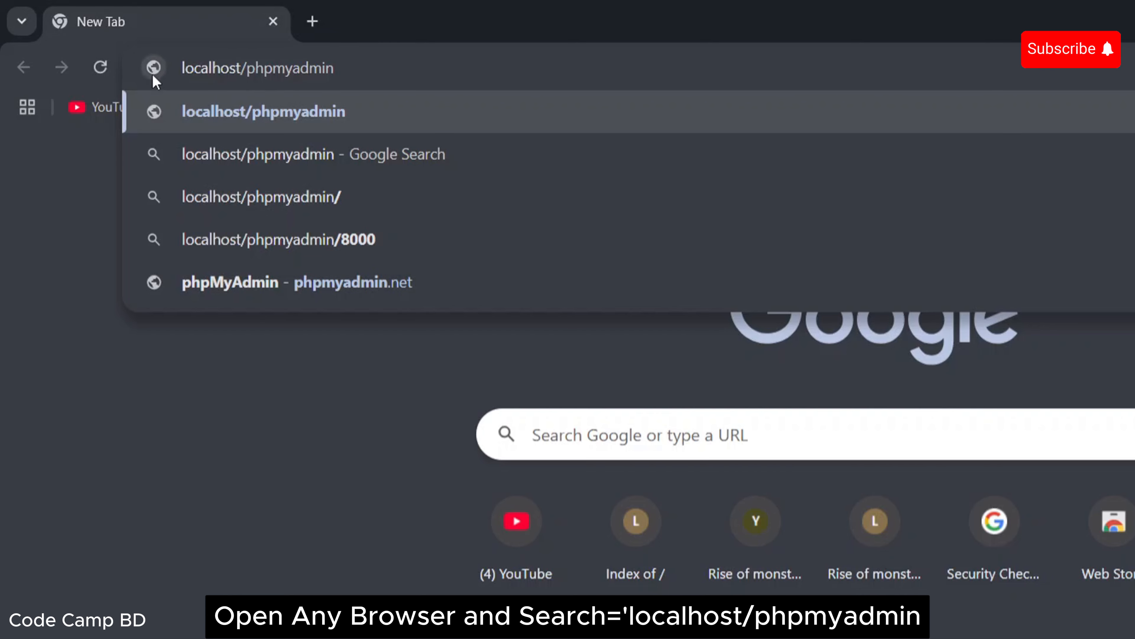
left_click_drag(363, 70, 167, 76)
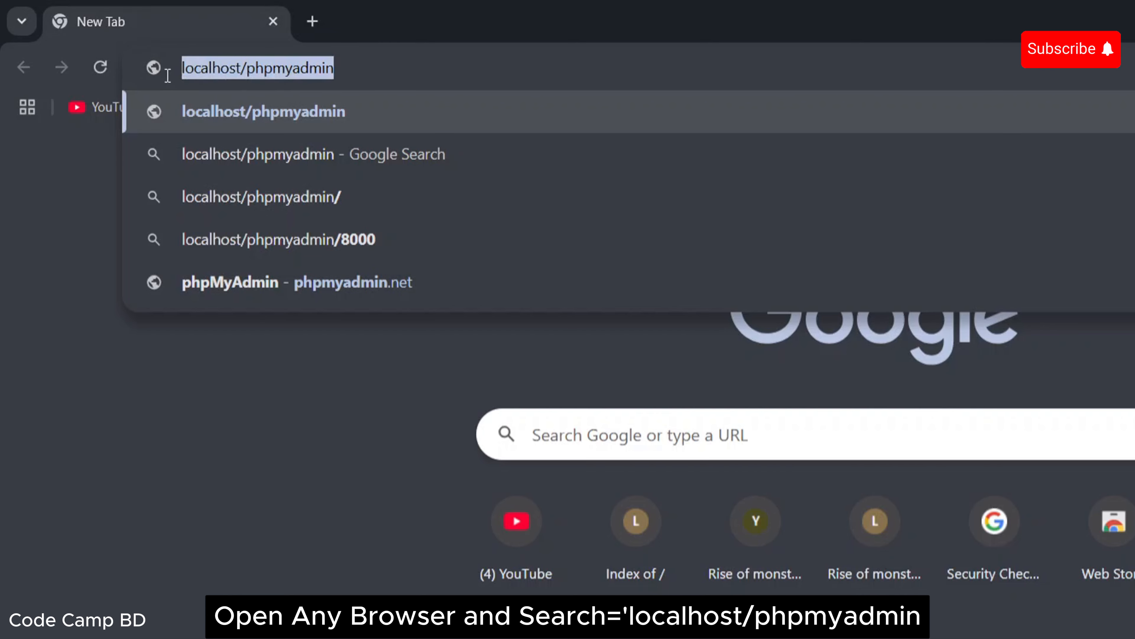
left_click(384, 69)
key("Return")
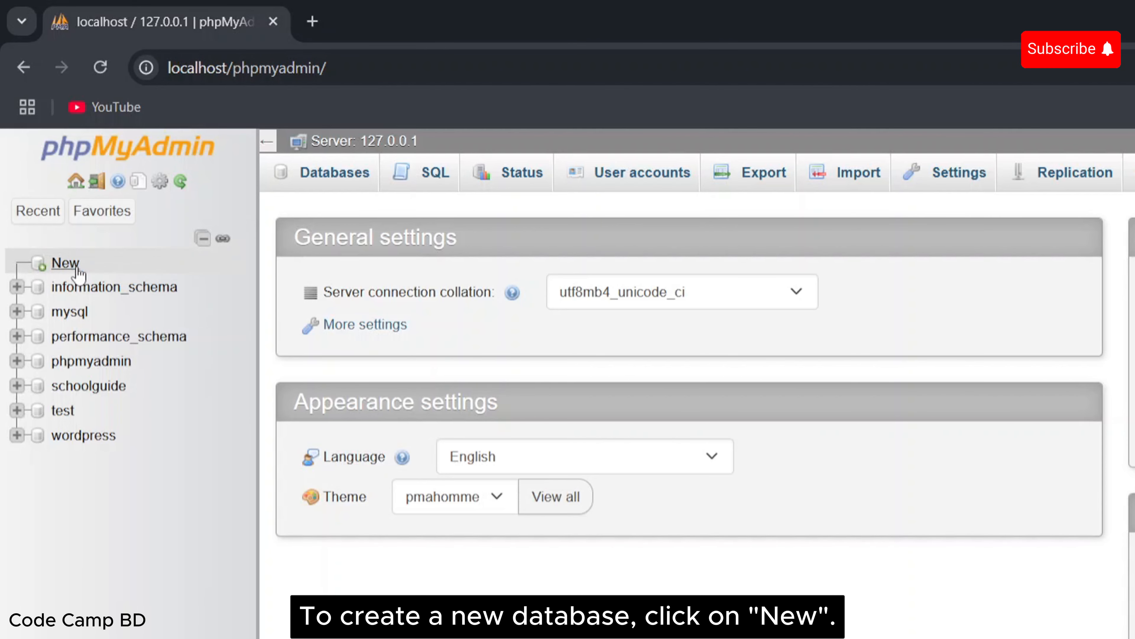
Step: Create a new database named code_camp_bd with the default collation
left_click(67, 269)
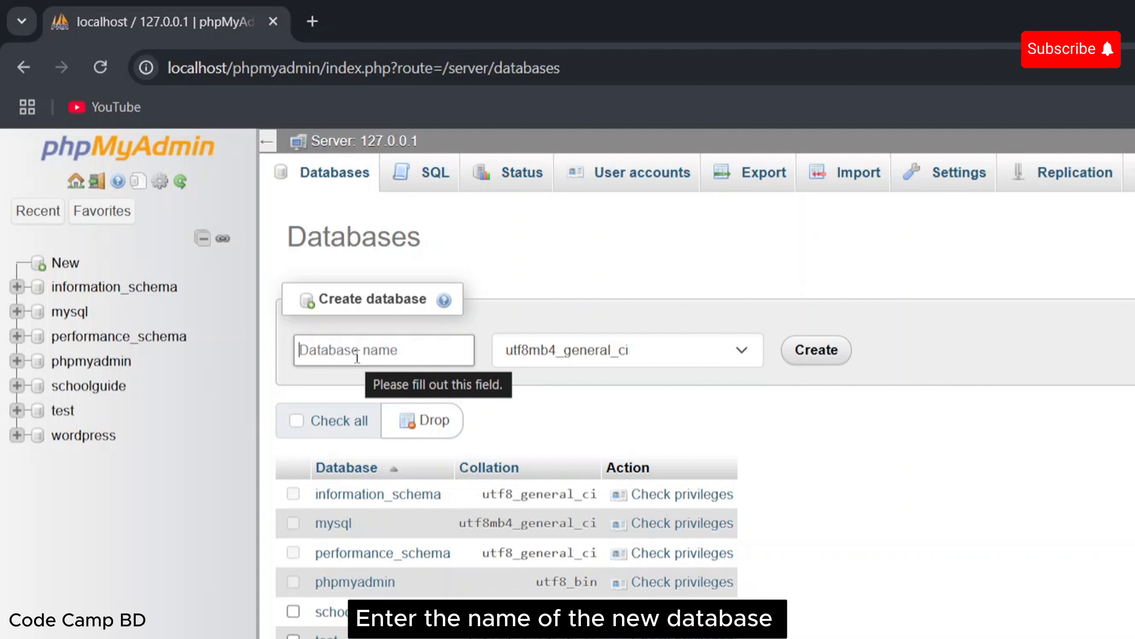
left_click(357, 358)
type("code")
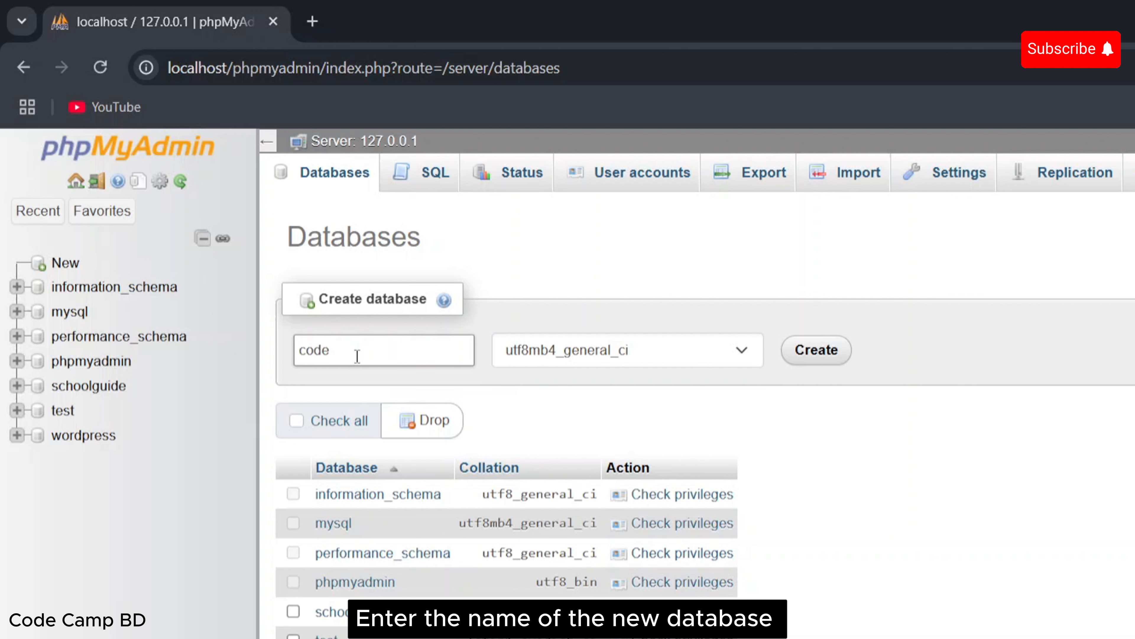
type("_camp_bd")
left_click_drag(407, 352, 292, 355)
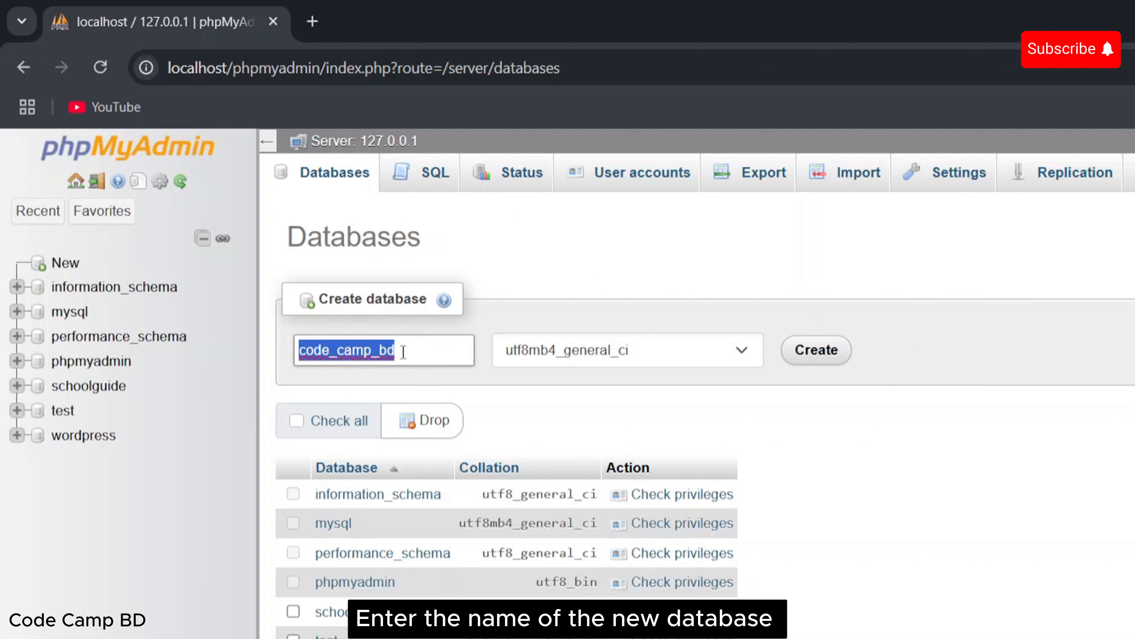
left_click(407, 352)
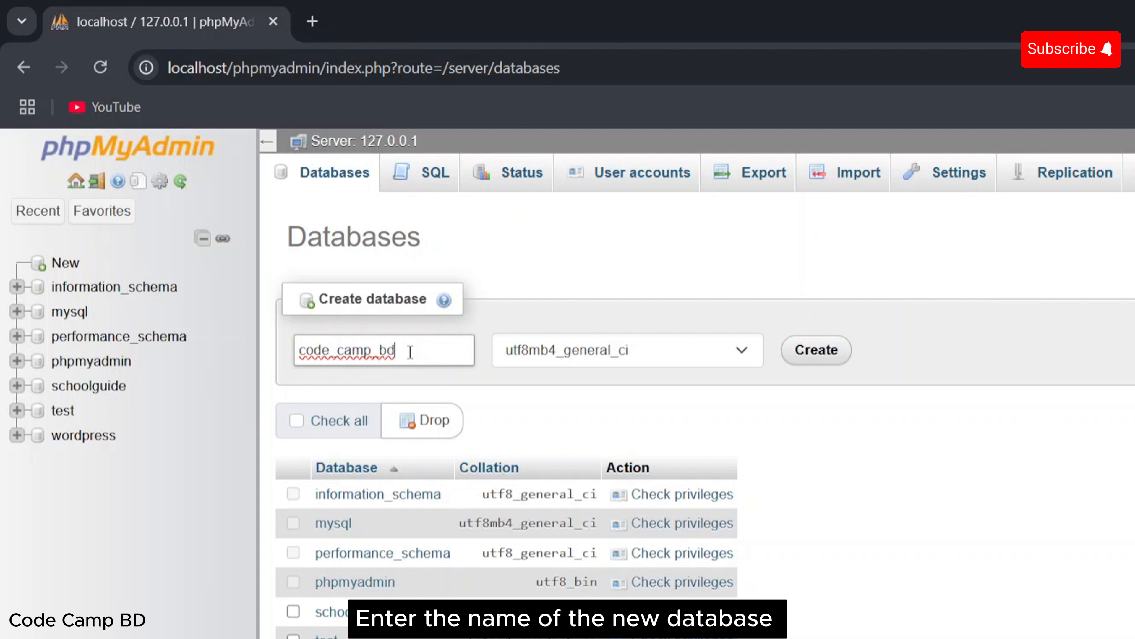
left_click(816, 354)
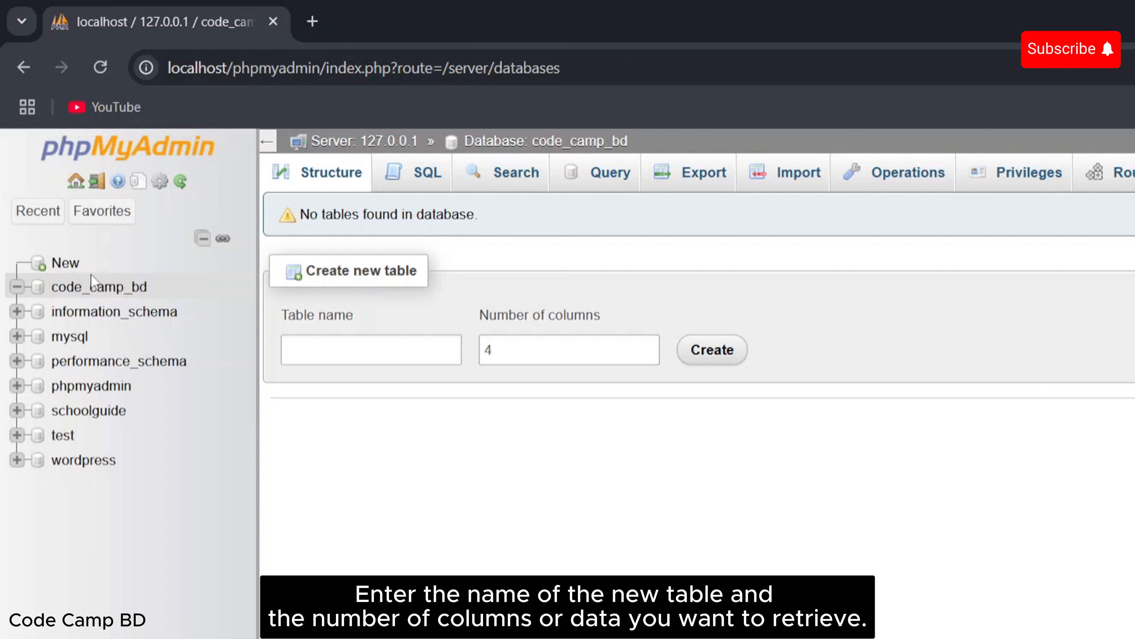
Step: Start a new table named student_list with 5 columns in the code_camp_bd database
left_click(96, 288)
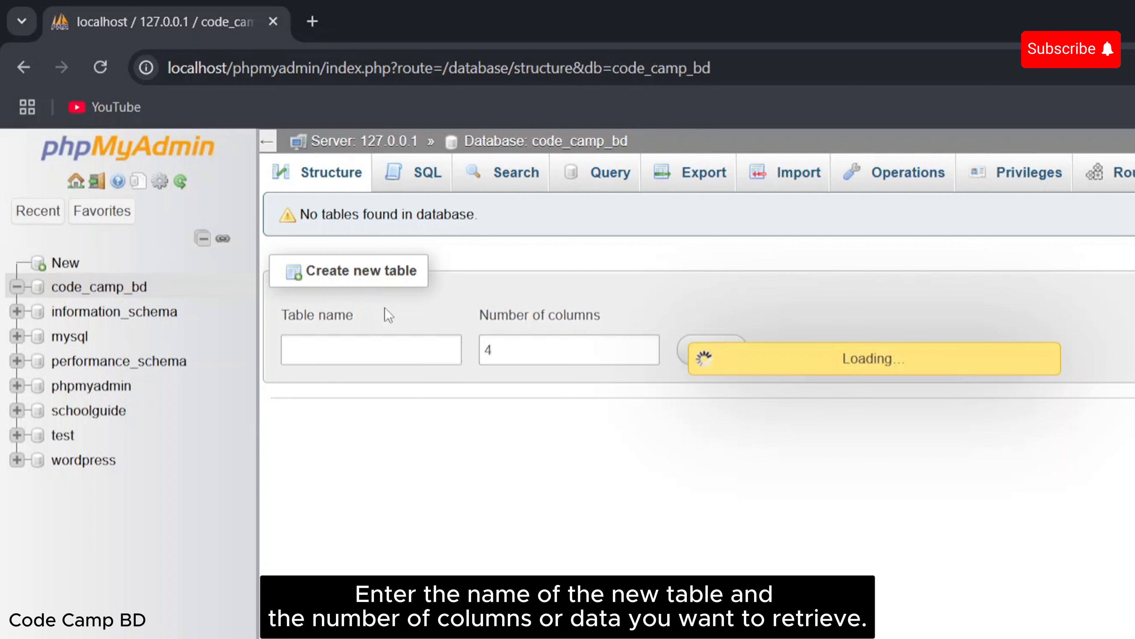
left_click(415, 345)
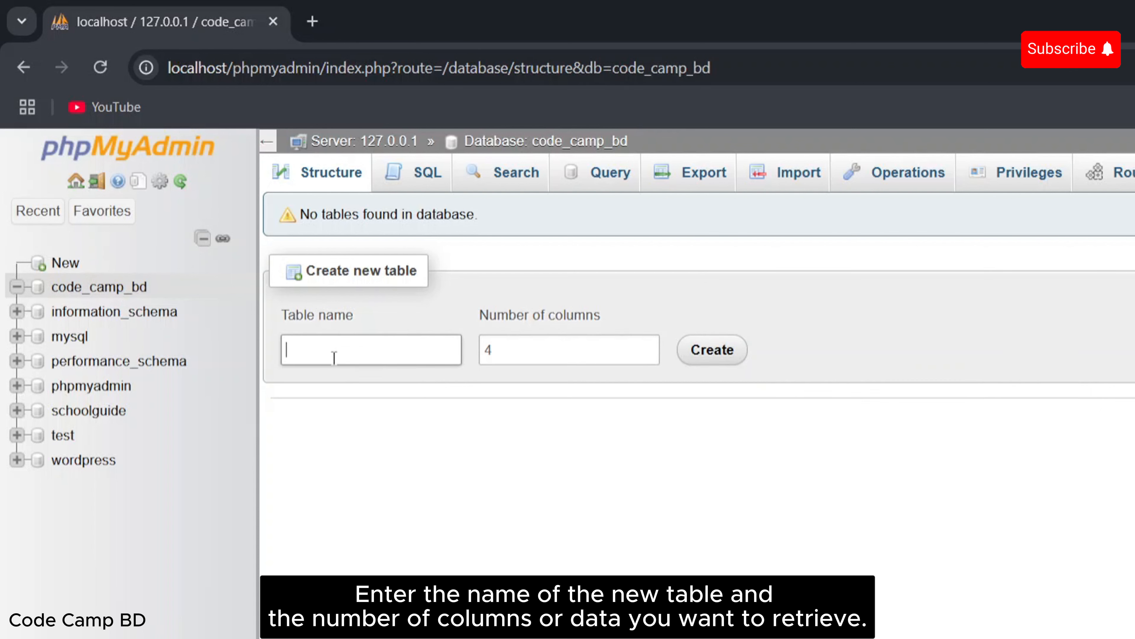
type("student_list")
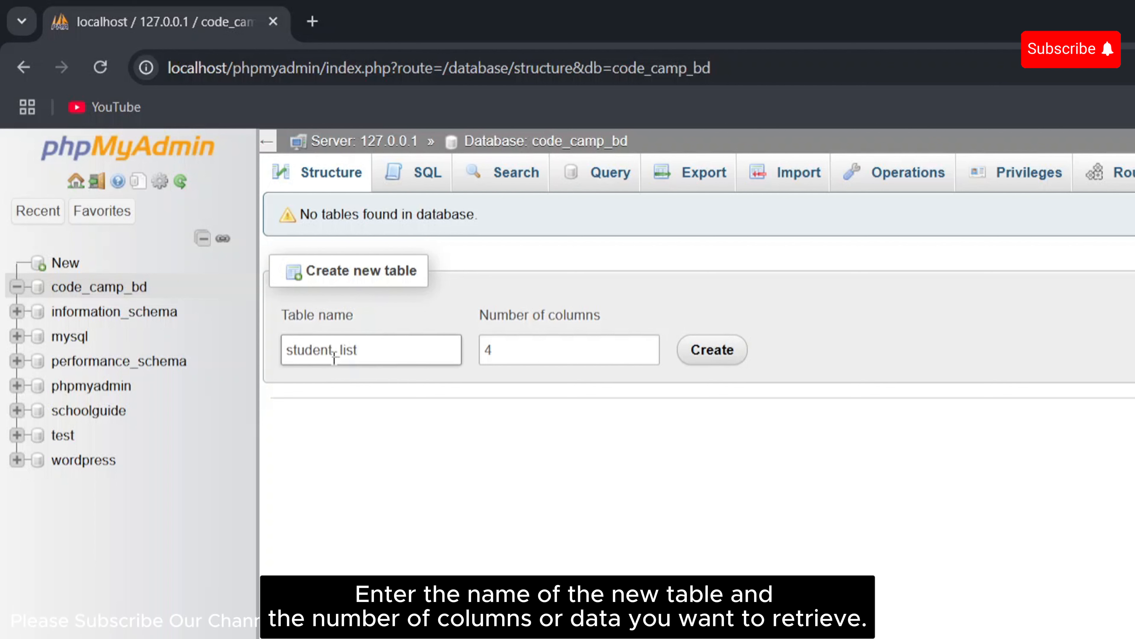
left_click(496, 350)
double_click(490, 350)
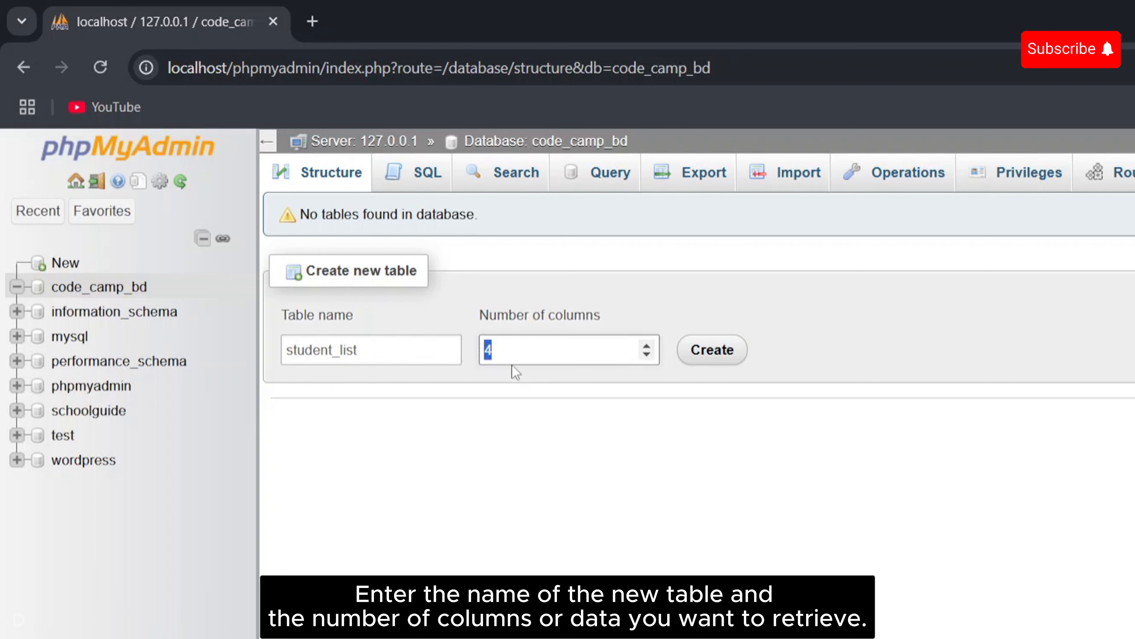
left_click(647, 345)
left_click(647, 345)
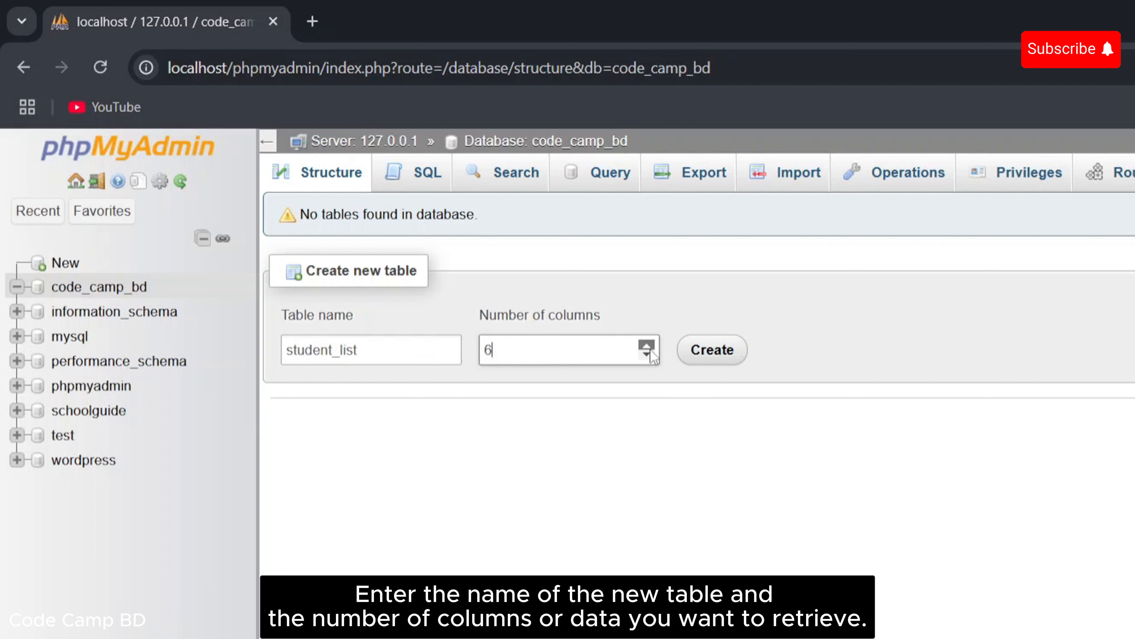
left_click(647, 355)
left_click(647, 355)
left_click(647, 355)
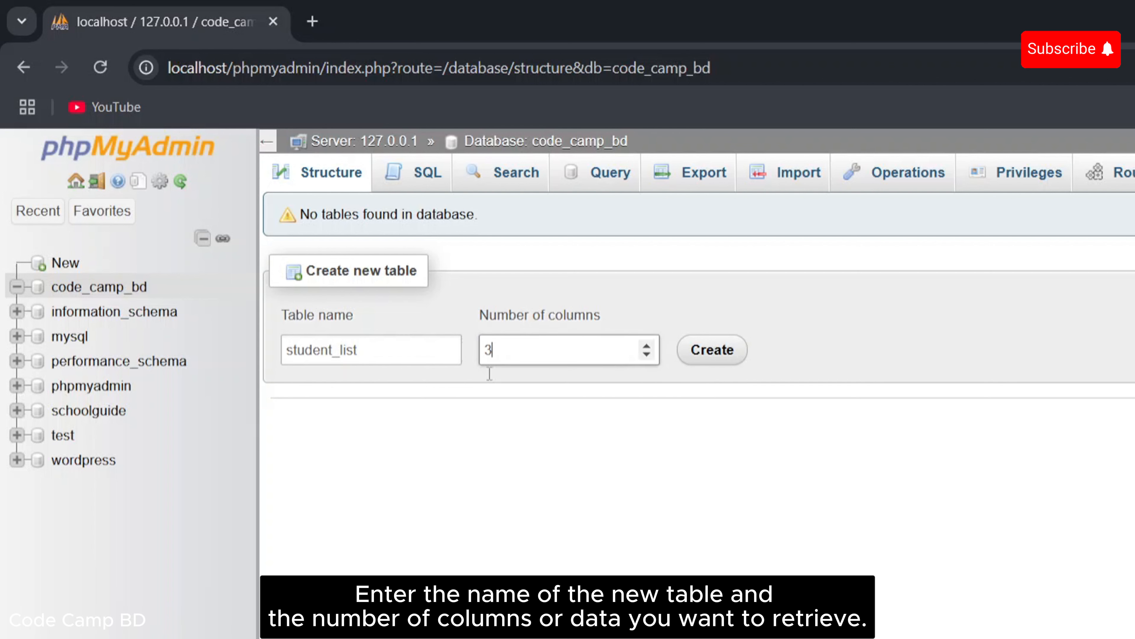
left_click(647, 346)
left_click(647, 346)
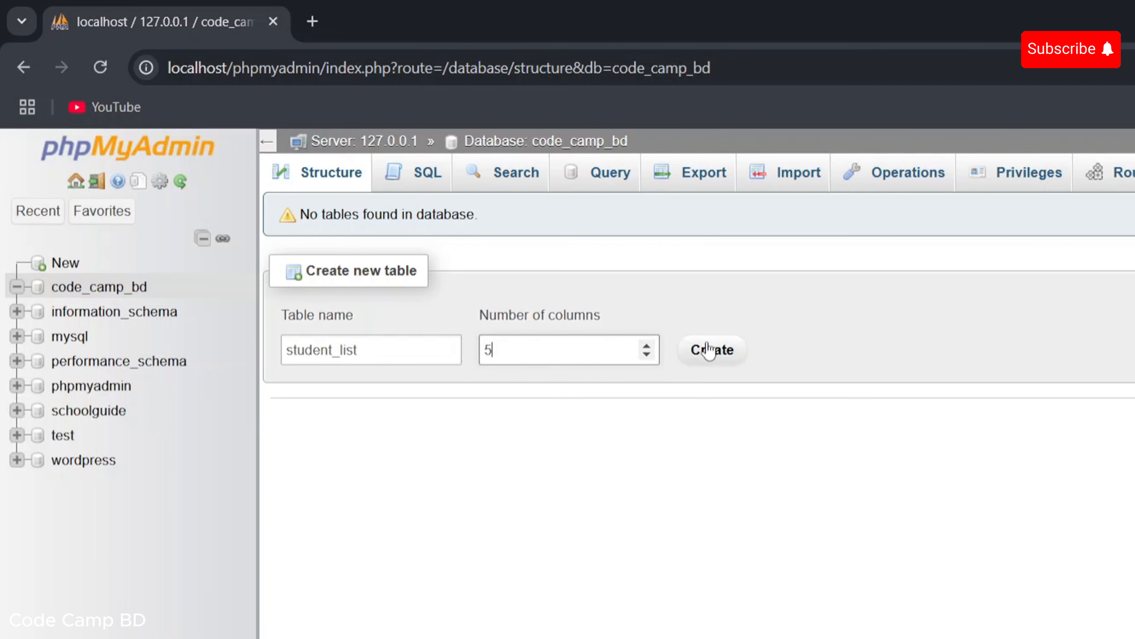
left_click(713, 358)
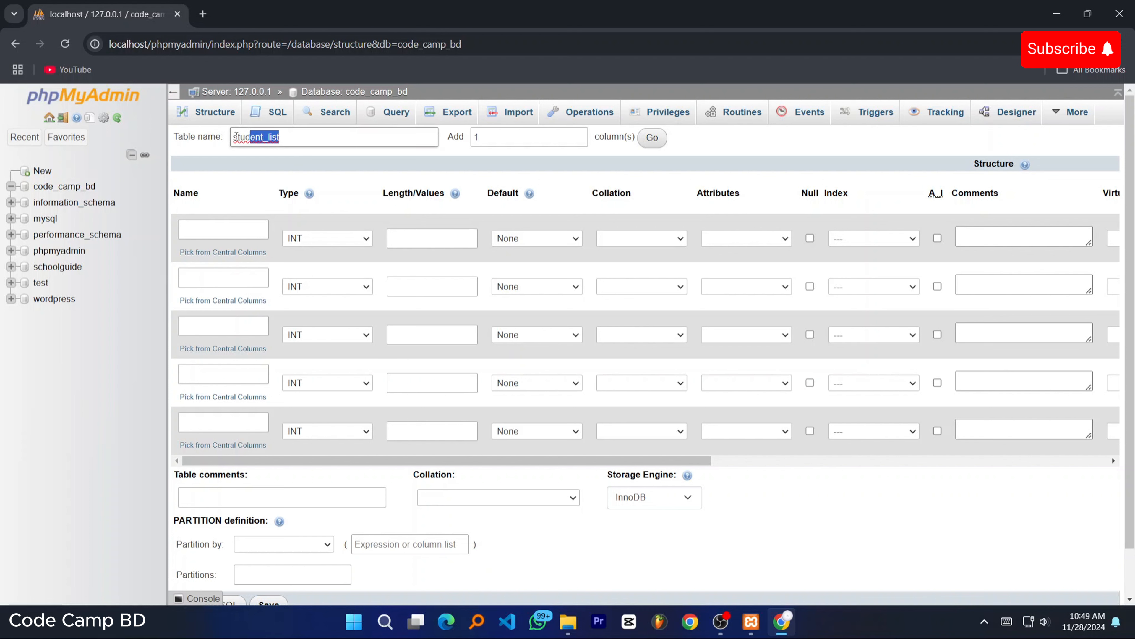
Step: Name the table's five columns, in order, student_id, student_name, student_class, student_mobile and student_status
left_click(209, 228)
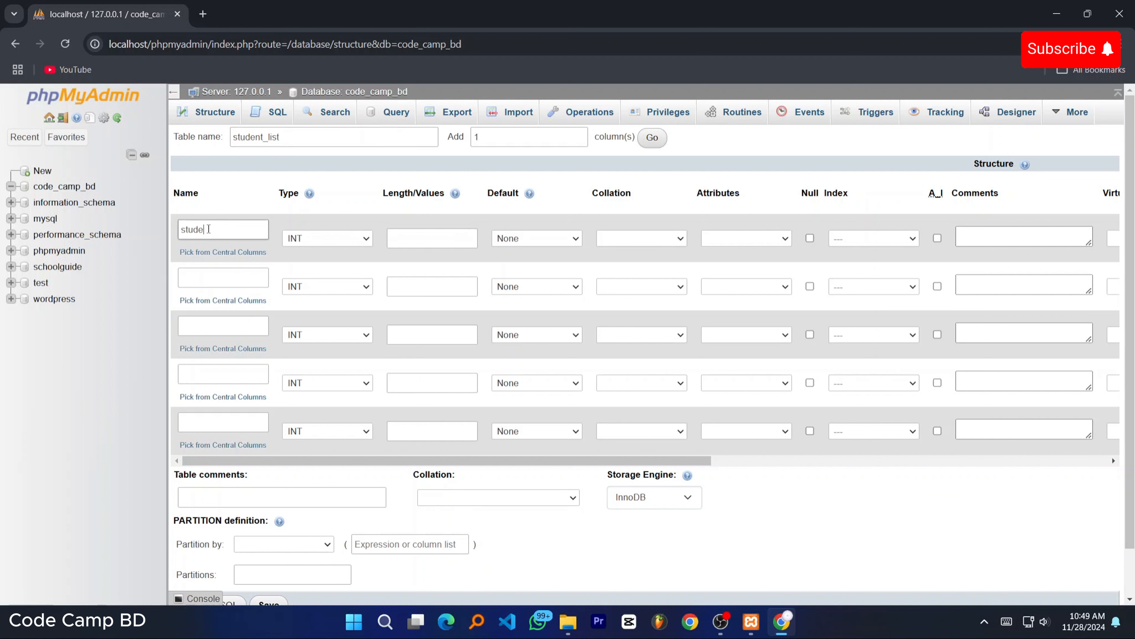
type("student_id")
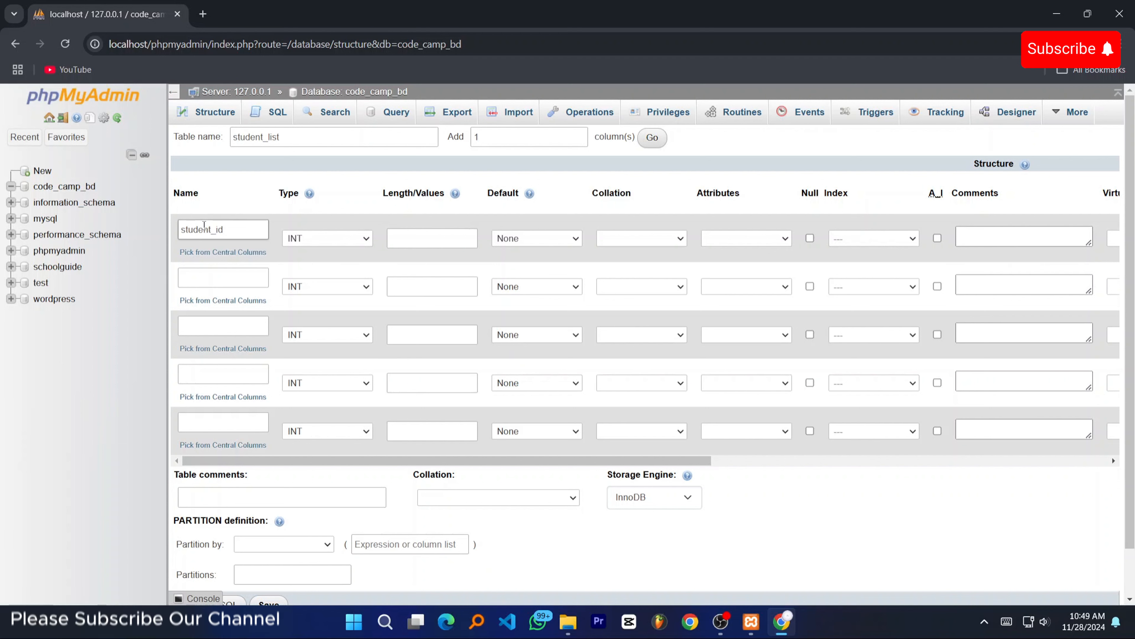
left_click(218, 286)
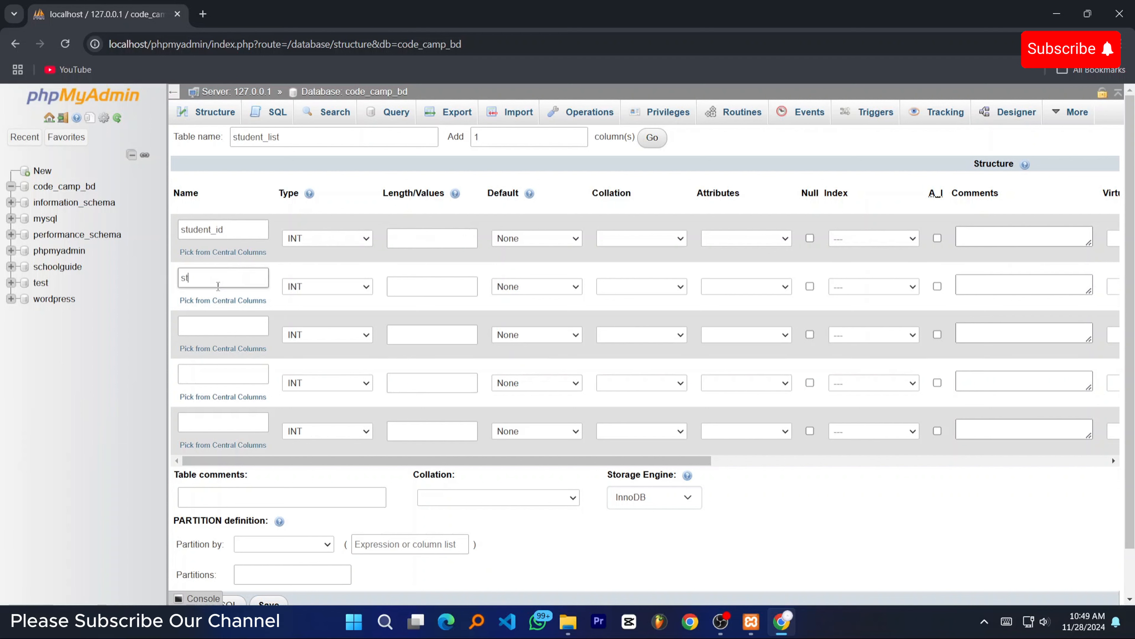
type("student_name")
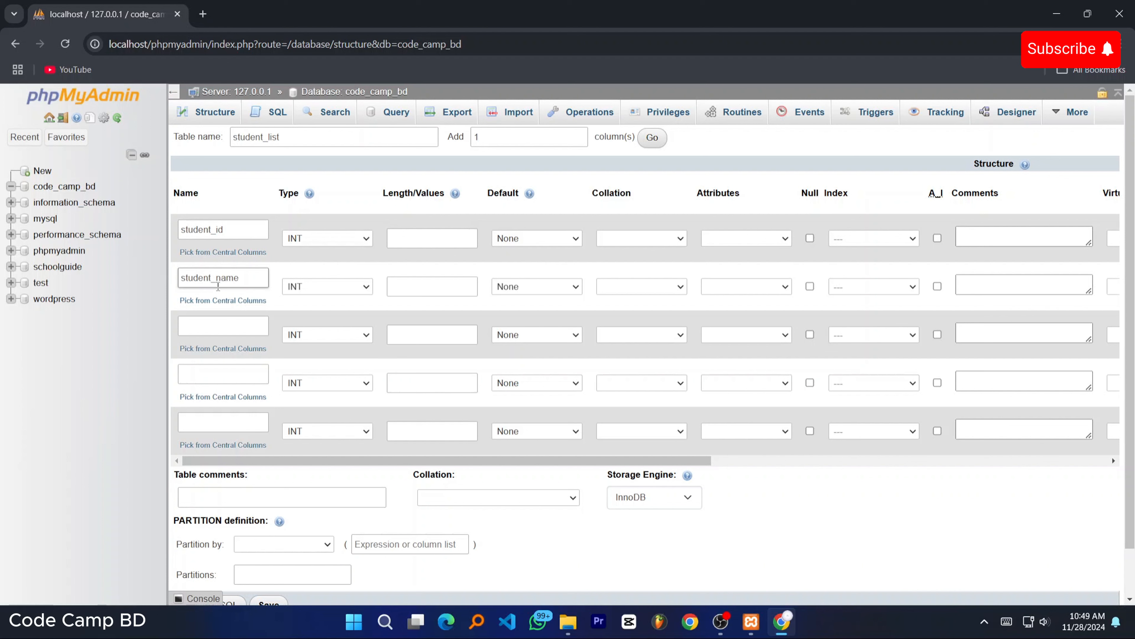
left_click(209, 321)
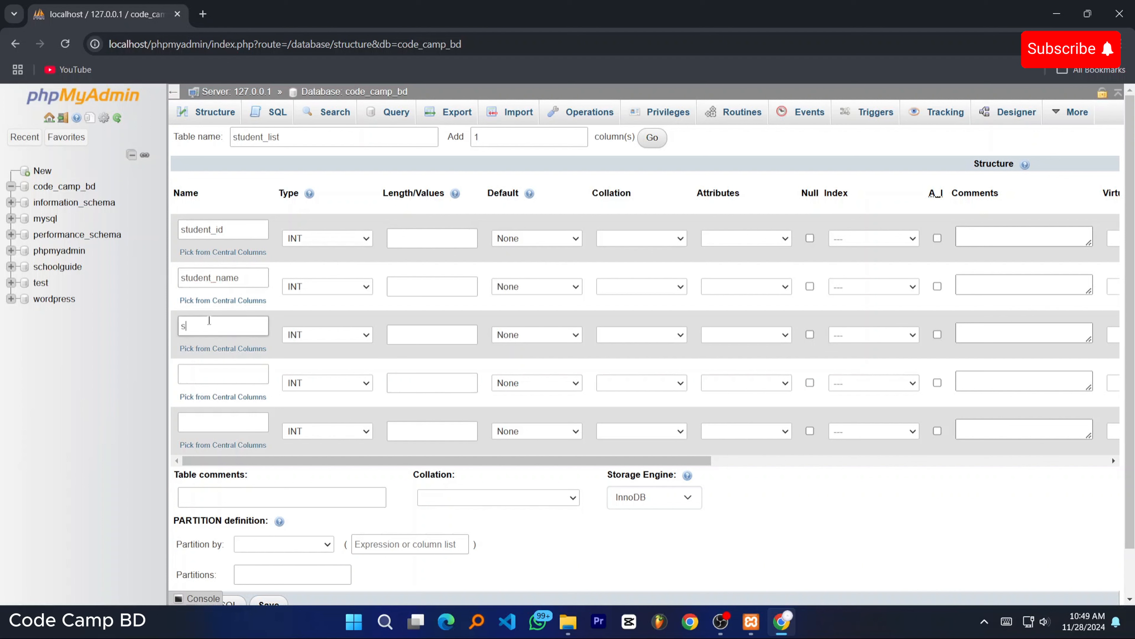
type("student_class")
left_click(210, 372)
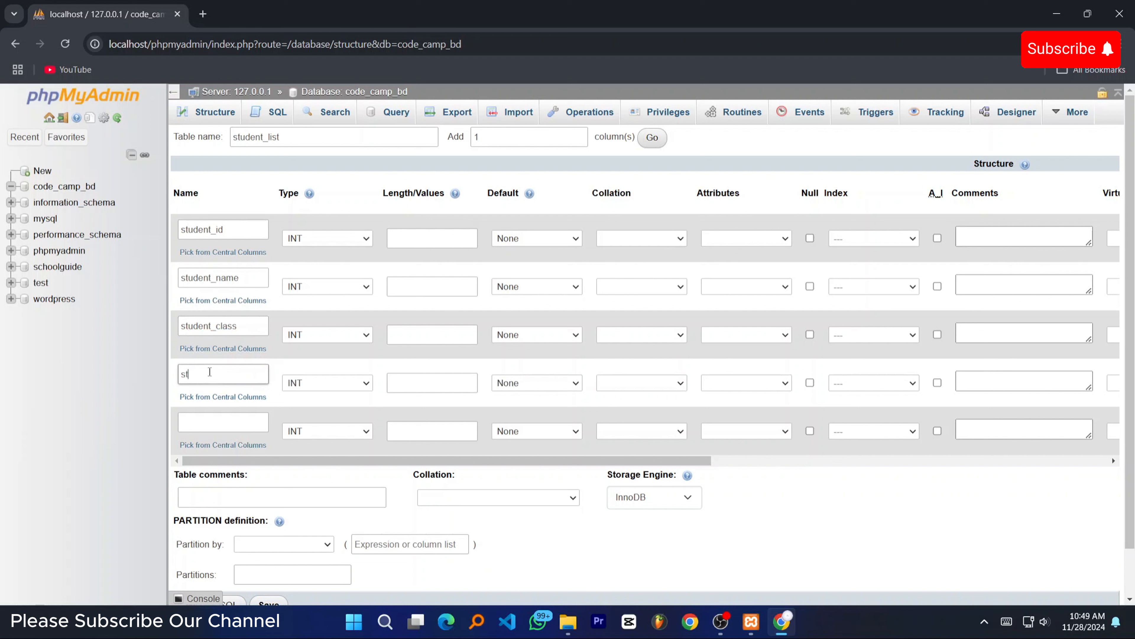
type("student_mobile")
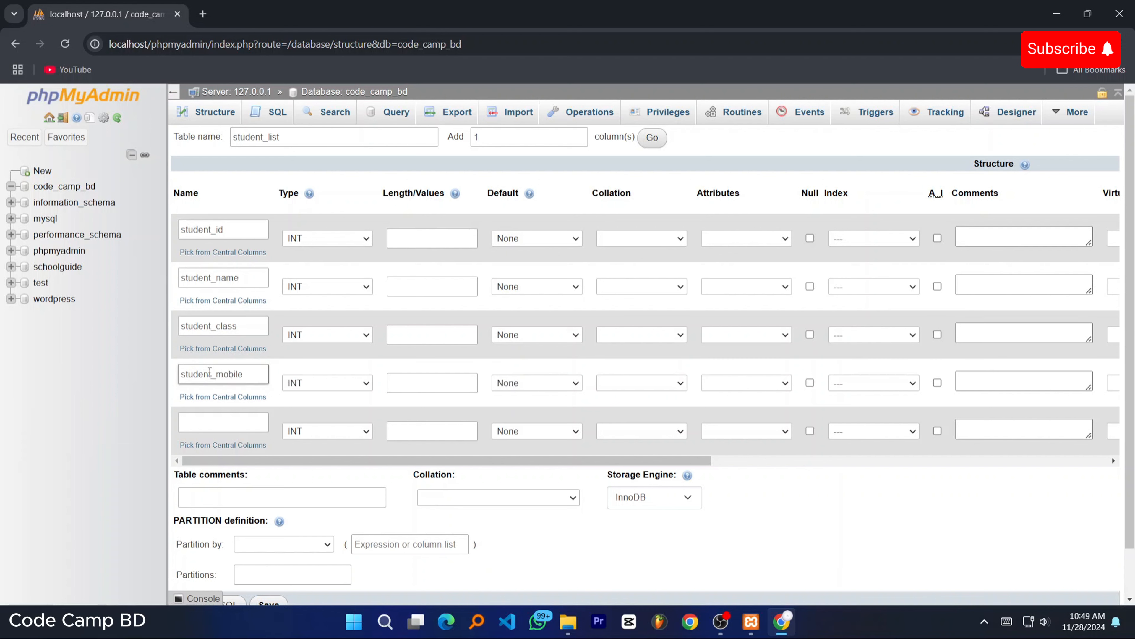
left_click(215, 420)
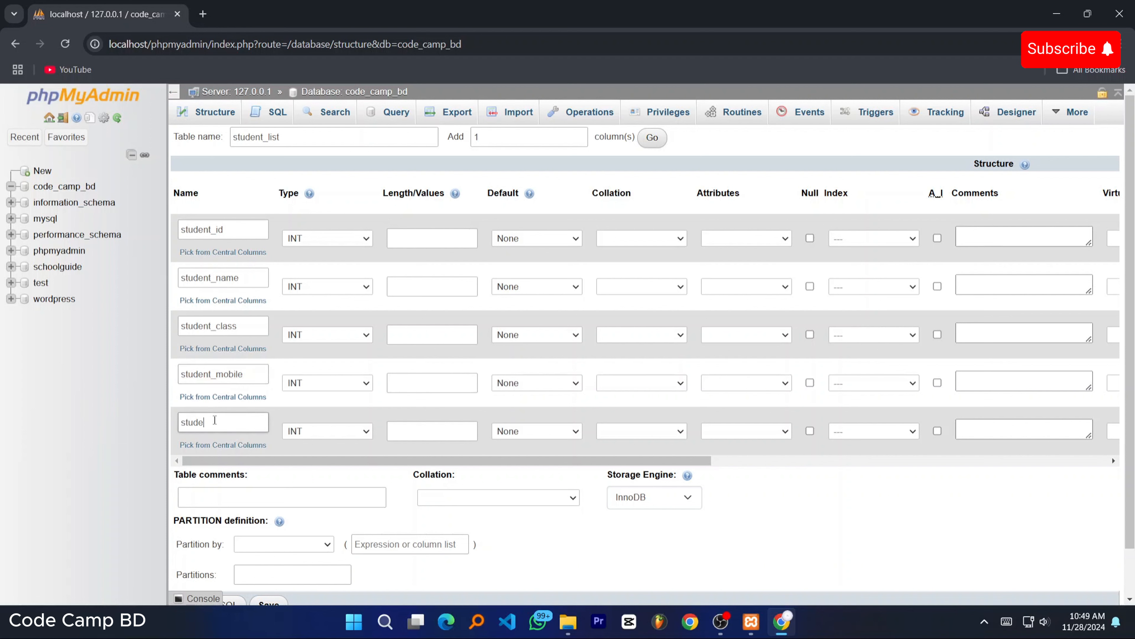
type("student_status")
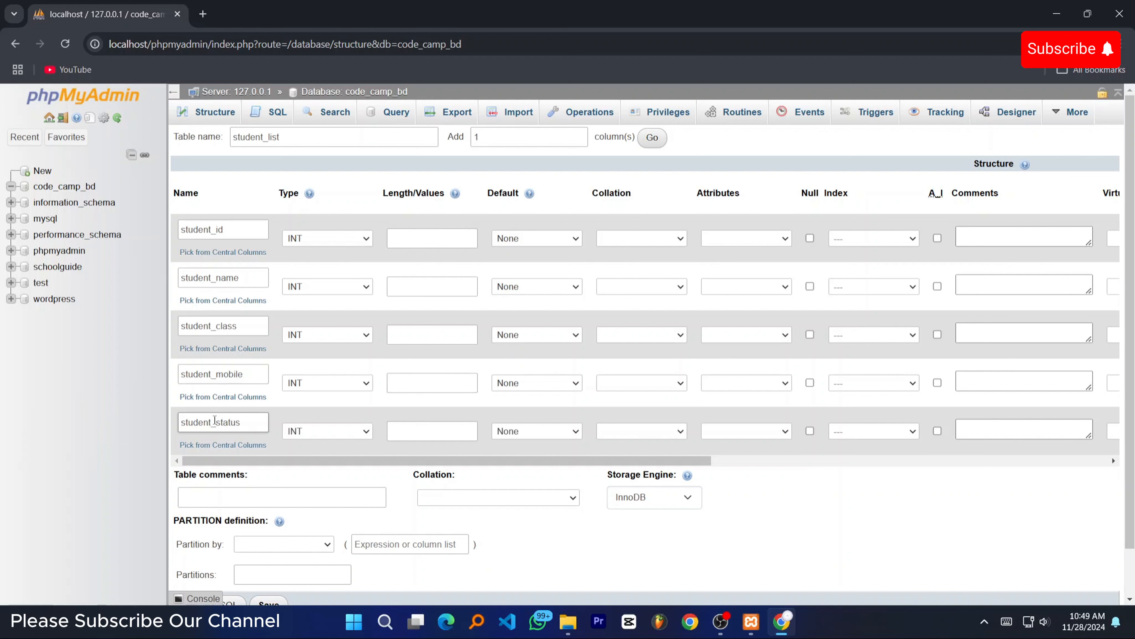
Step: Make the student_id column an auto-incrementing primary key
left_click_drag(228, 231, 181, 229)
left_click(242, 231)
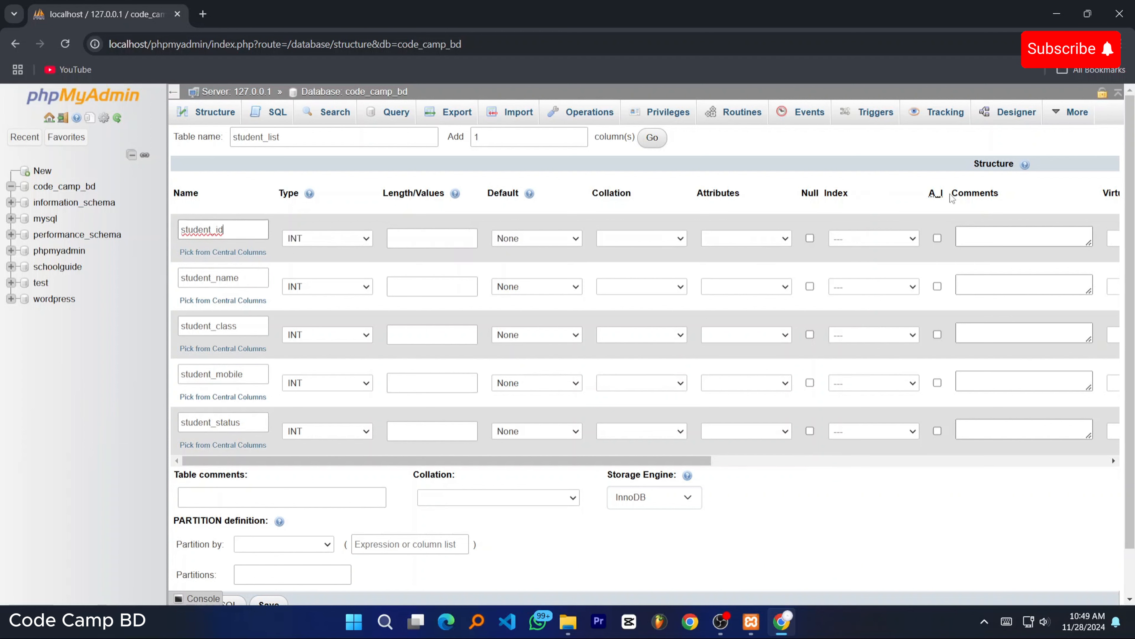
left_click(938, 238)
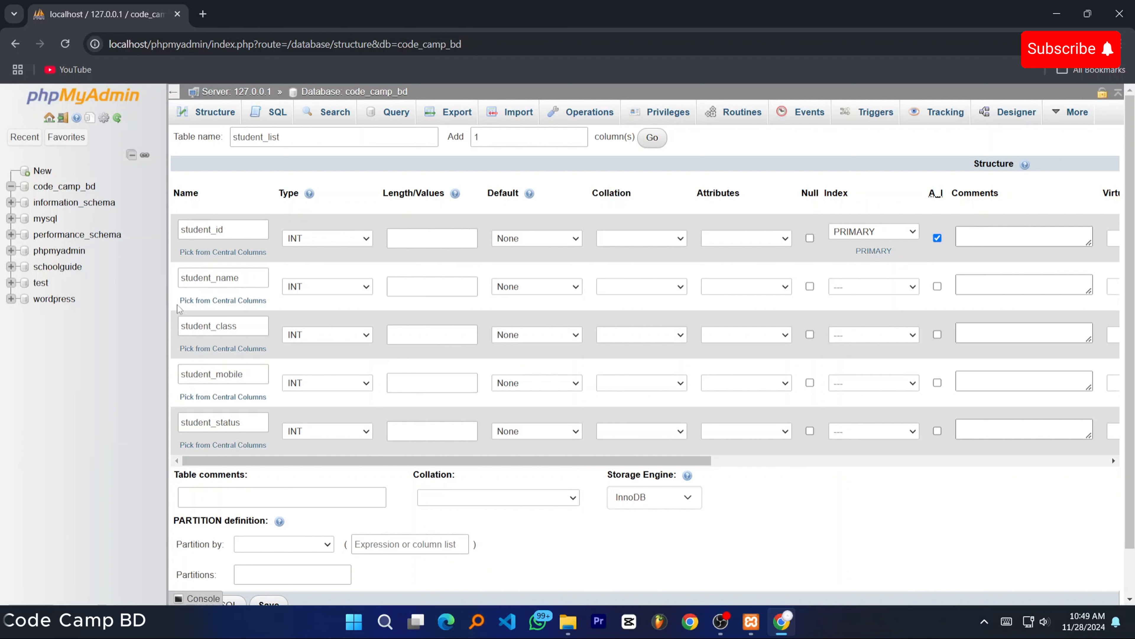
Step: Set the student_name column's type to VARCHAR with a length of 255
left_click(217, 279)
left_click(311, 289)
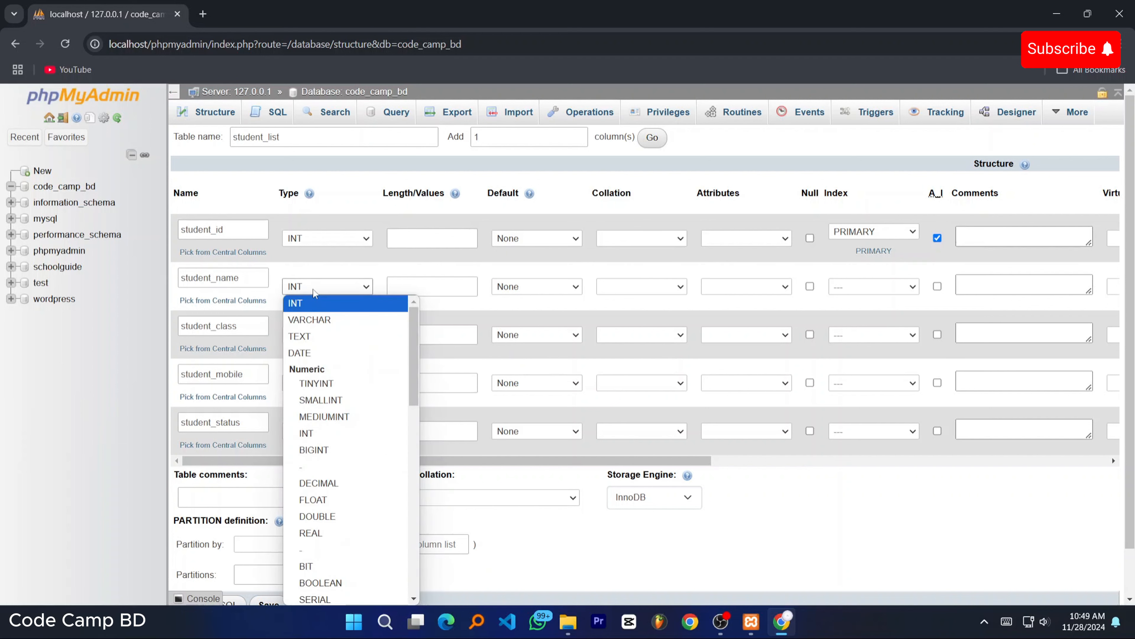
left_click(309, 321)
left_click(409, 289)
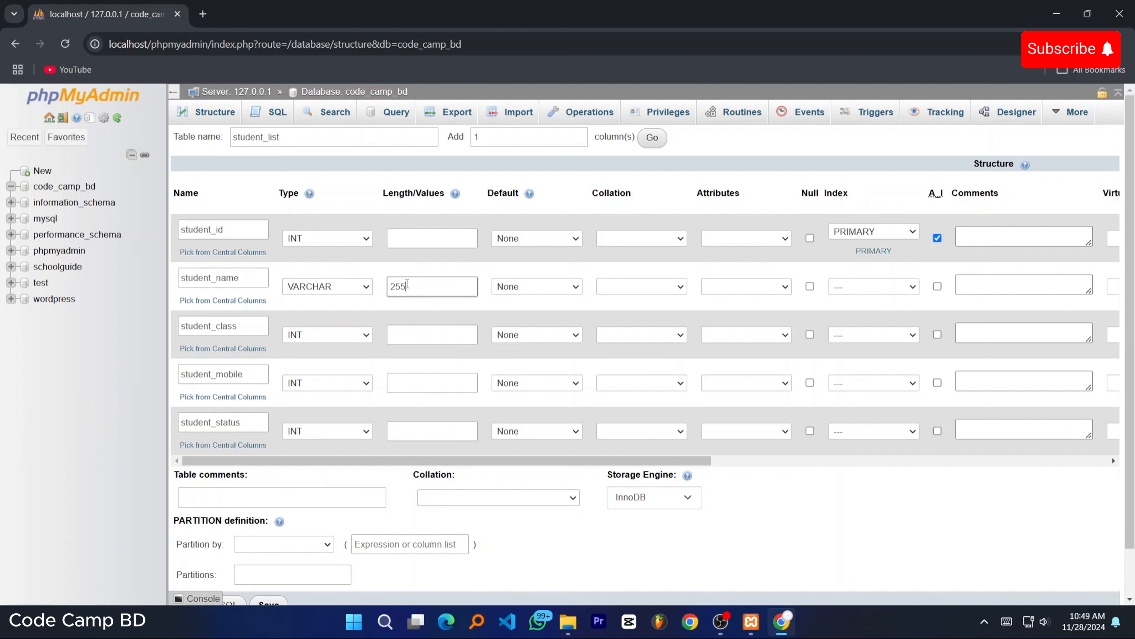
left_click_drag(408, 284, 388, 287)
left_click(429, 288)
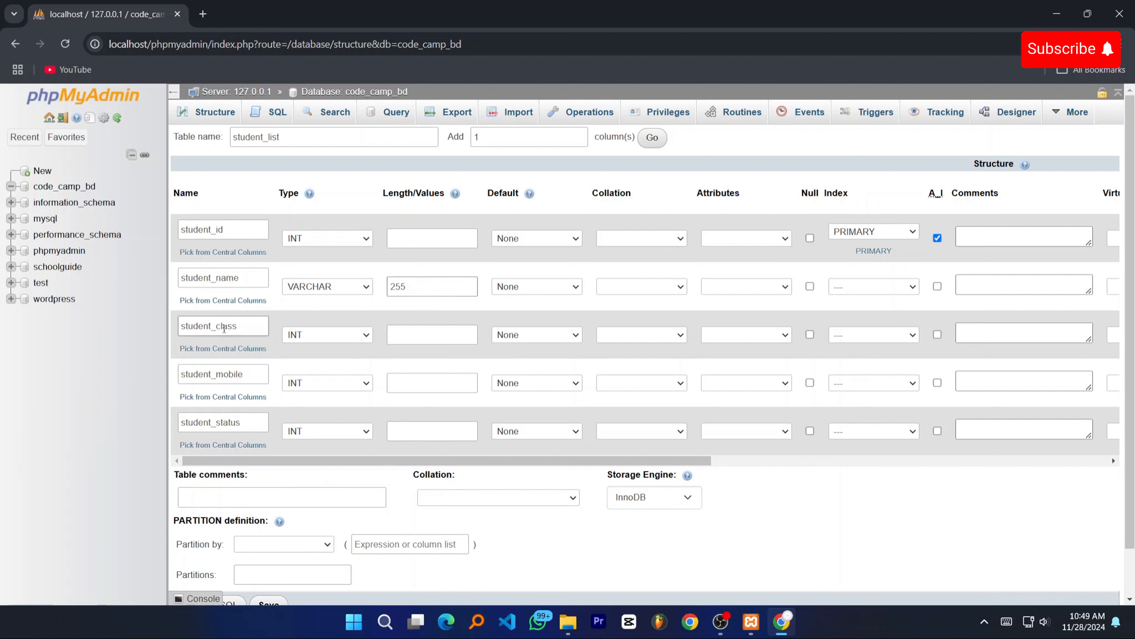
Step: Set the student_class column's type to VARCHAR with a length of 100
left_click(327, 335)
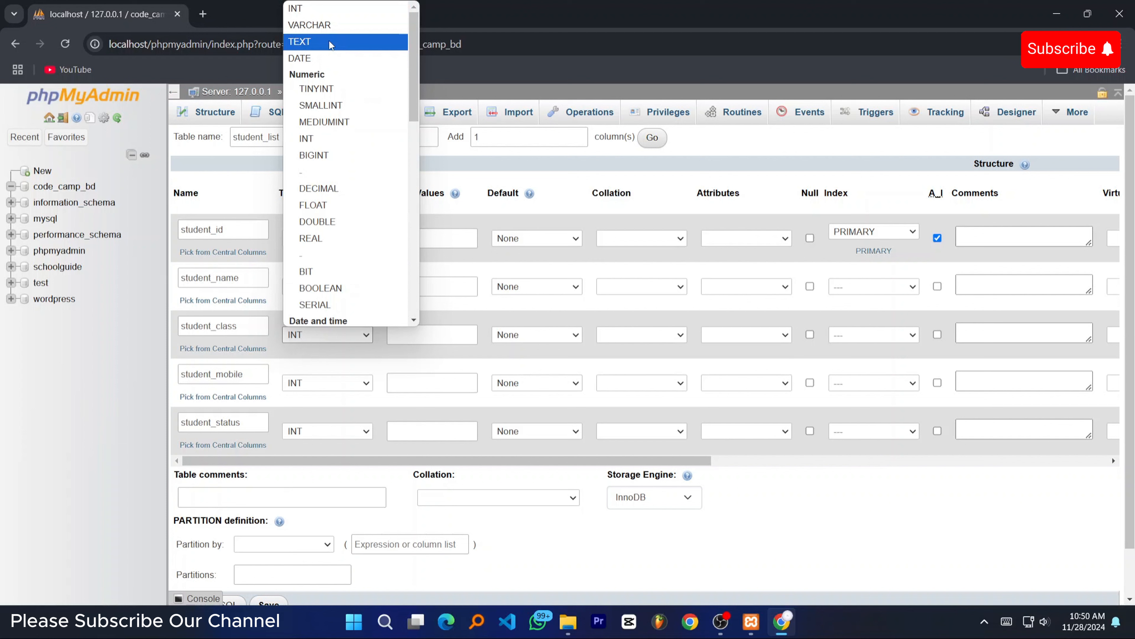
left_click(331, 25)
left_click(424, 336)
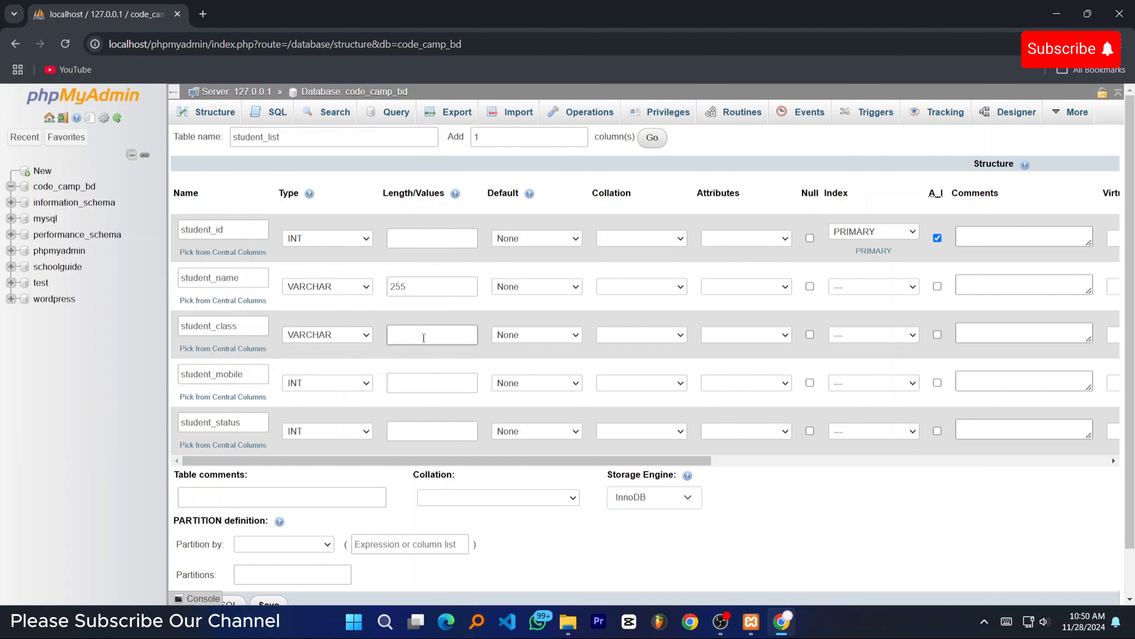
type("100")
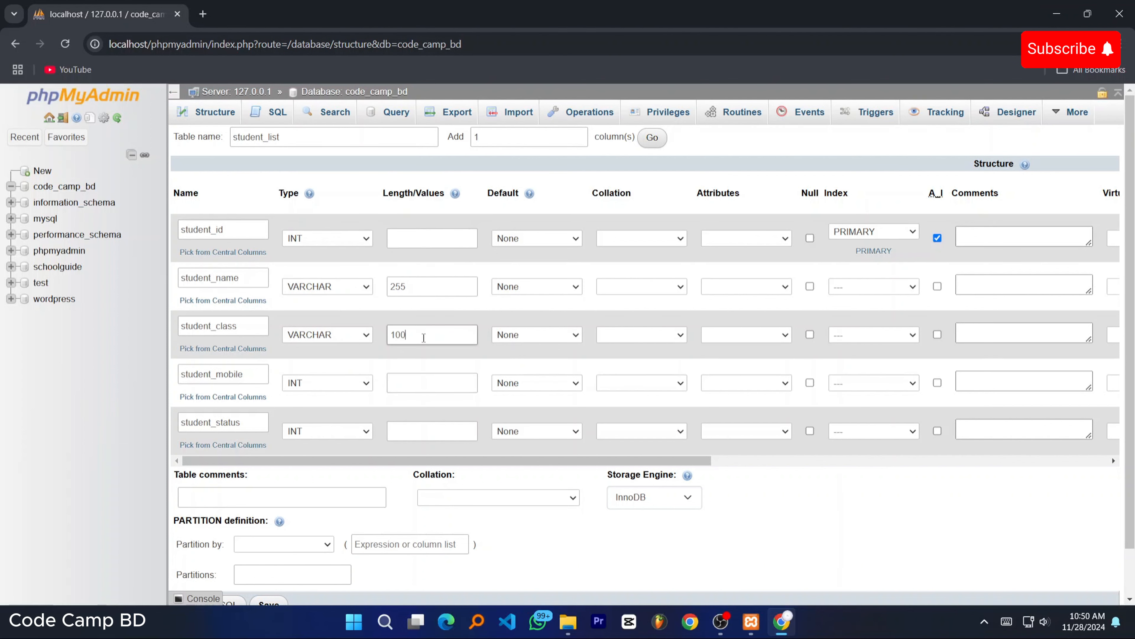
Step: Set the student_mobile column's type to VARCHAR with a length of 15
left_click(211, 374)
left_click(305, 384)
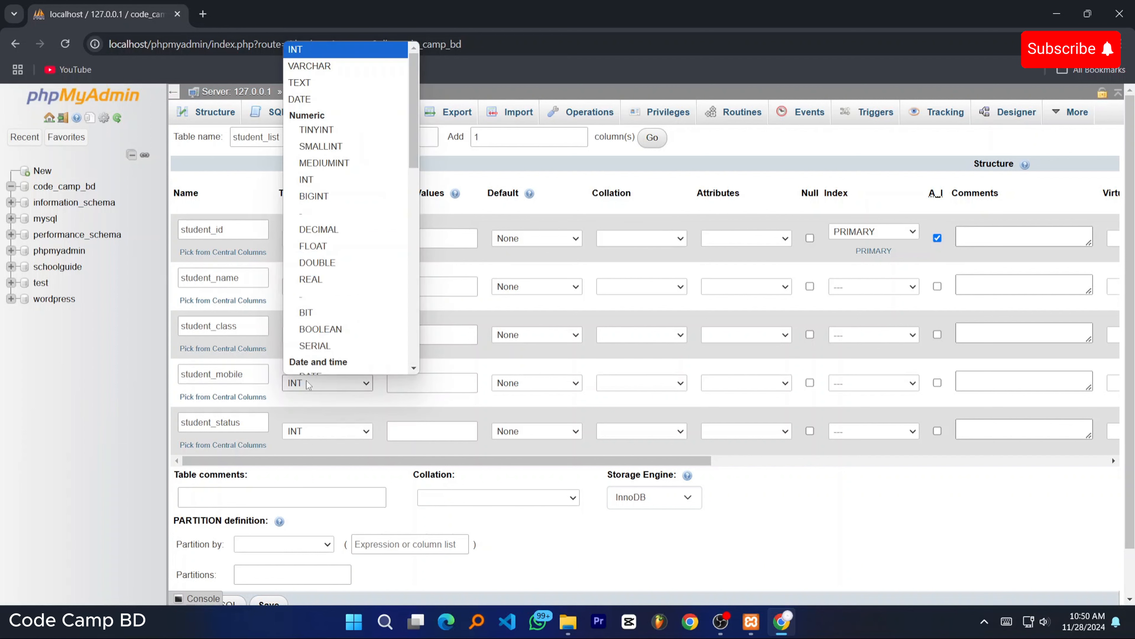
left_click(344, 67)
left_click(403, 379)
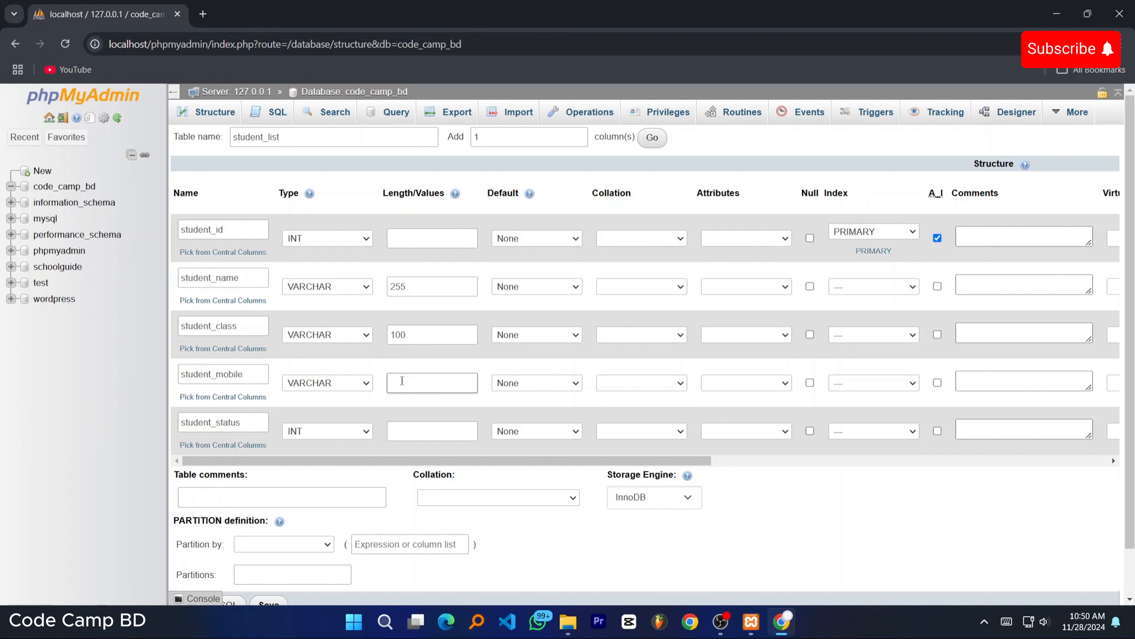
double_click(402, 381)
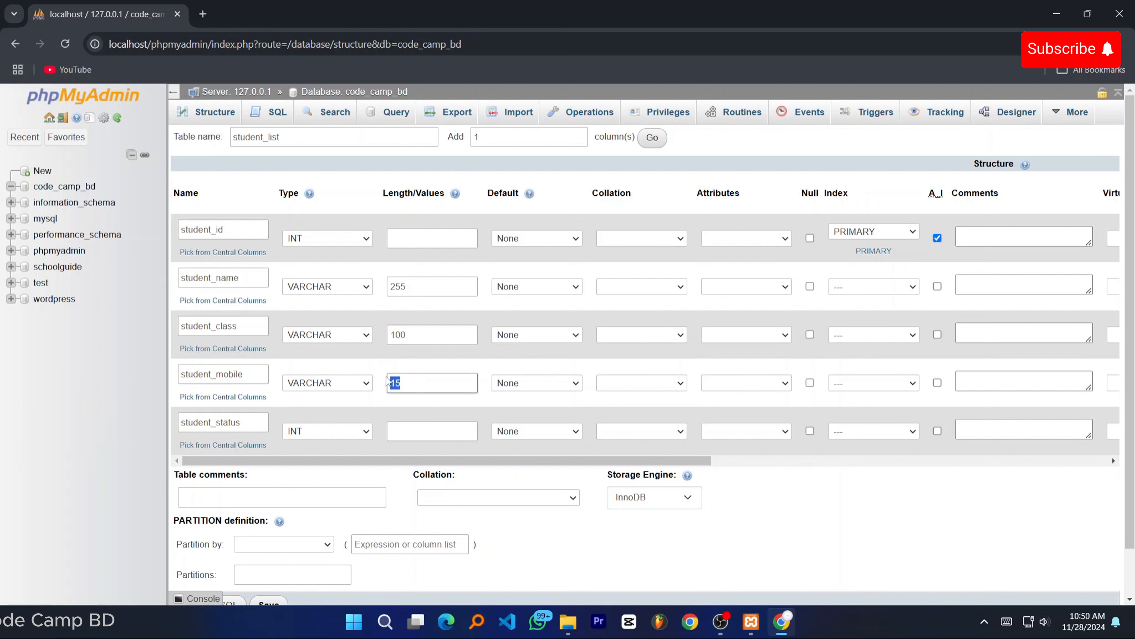
left_click(430, 378)
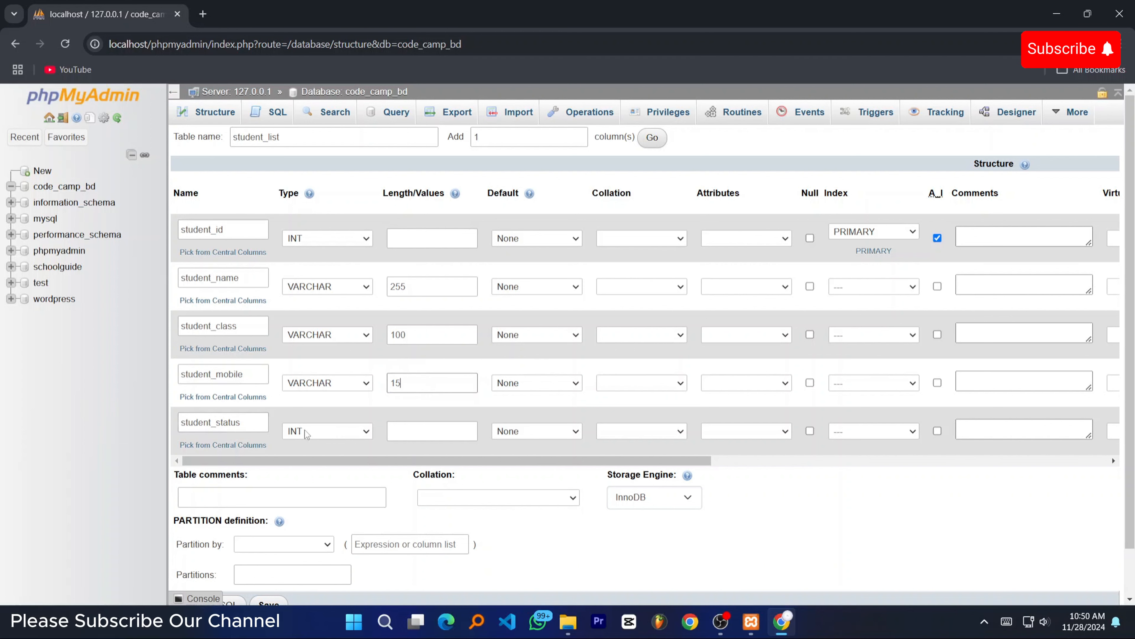
Step: Set the student_status column's type to TINYINT with a length of 2
left_click(327, 431)
scroll(358, 286, "down", 1)
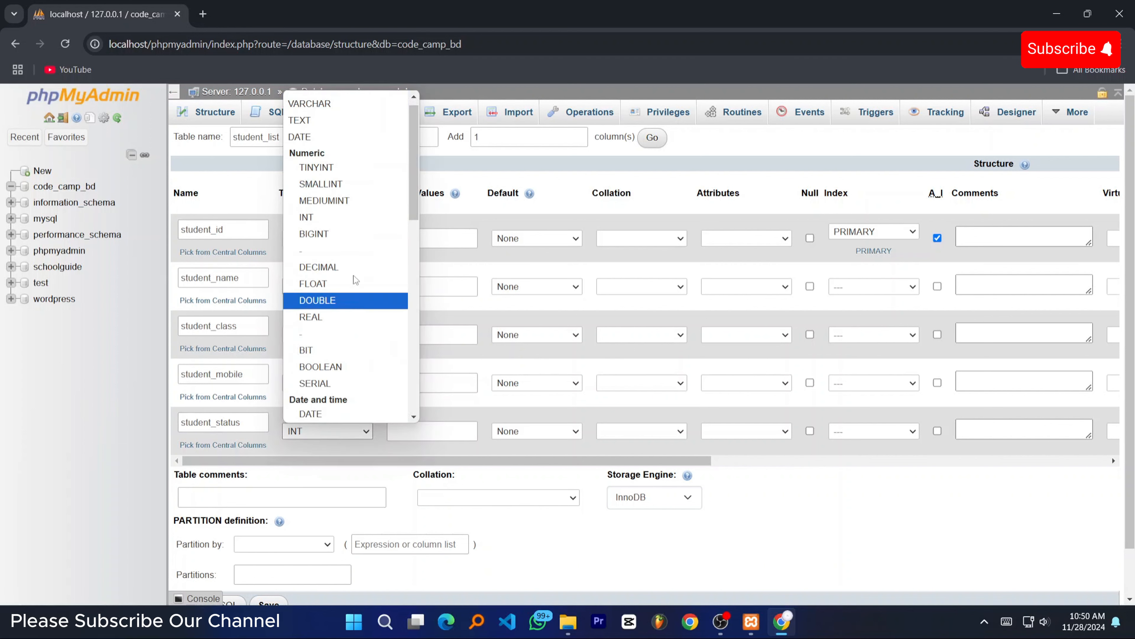
left_click(316, 168)
left_click(408, 433)
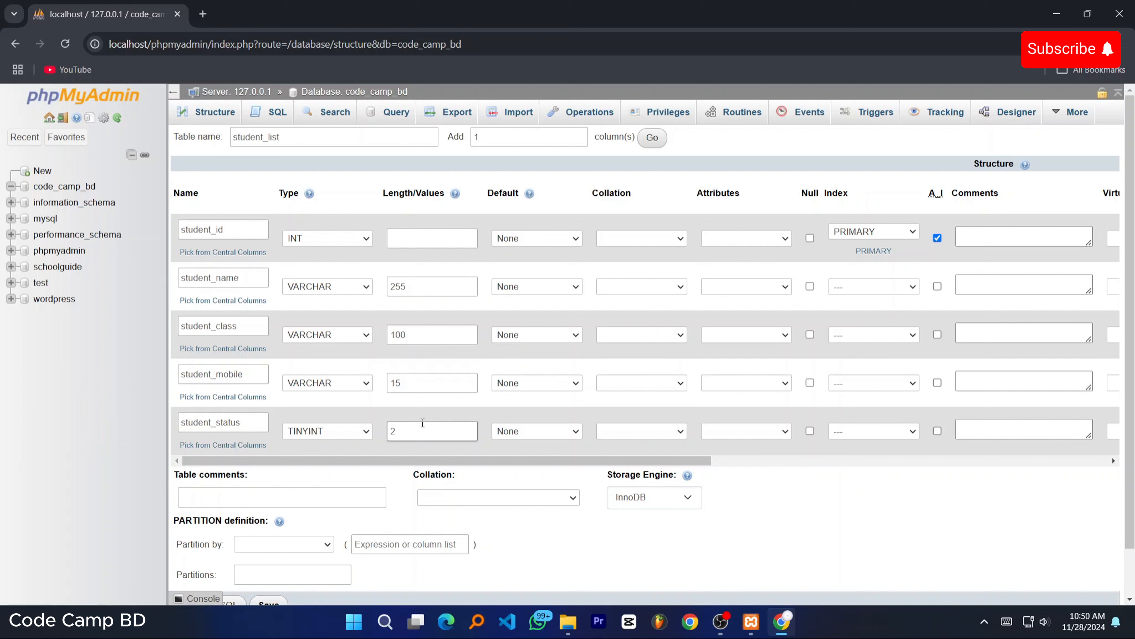
Step: Give the student_status column a user-defined default value of 1
left_click(520, 433)
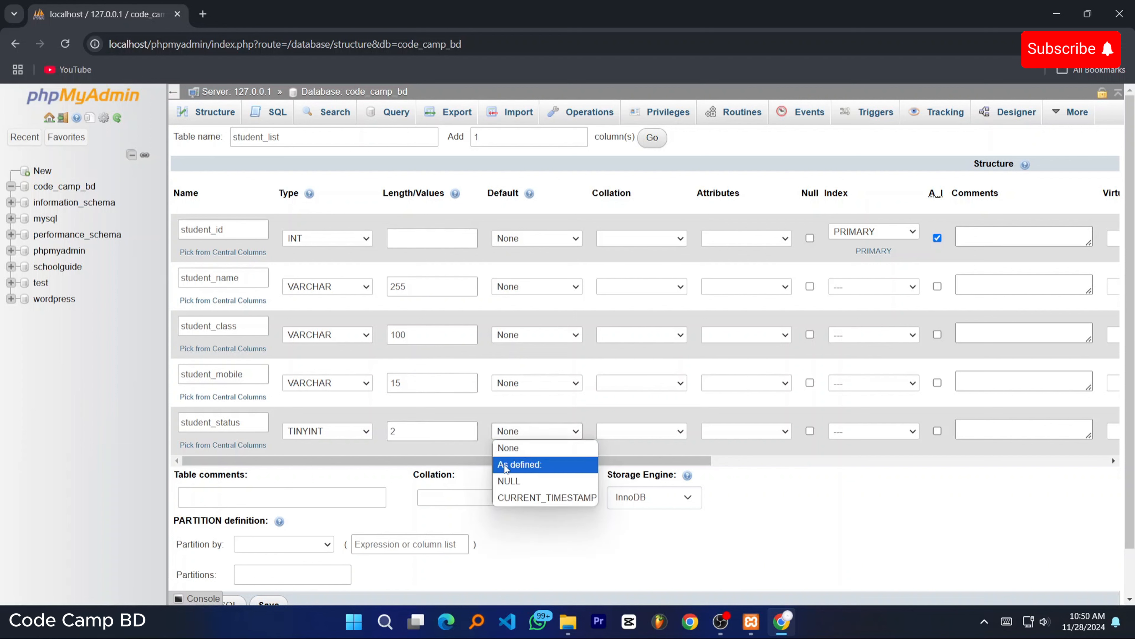
left_click(519, 463)
left_click(515, 447)
type("1")
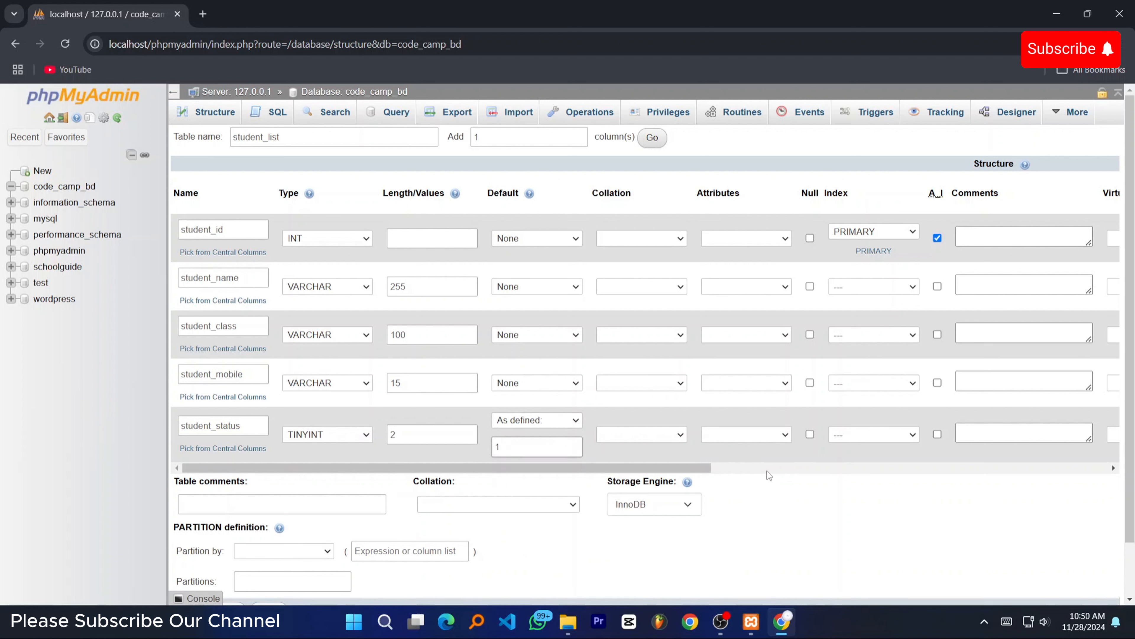
Step: Add the comment "1=active, 0=deactive" to the student_status column
left_click(971, 434)
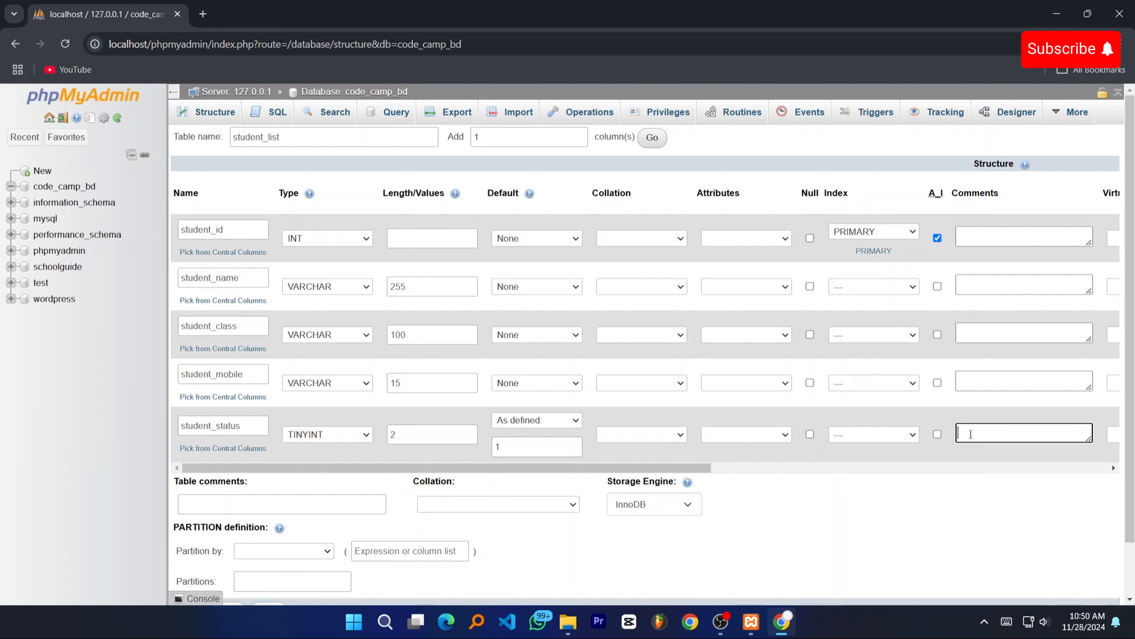
type("1=")
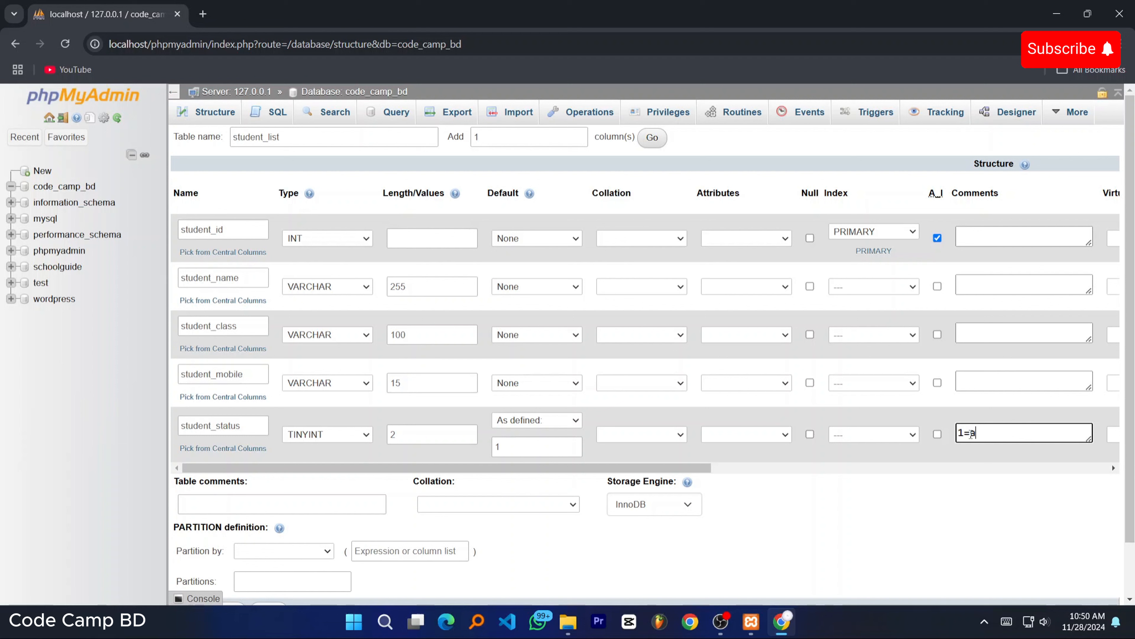
type("active, 0=deactive")
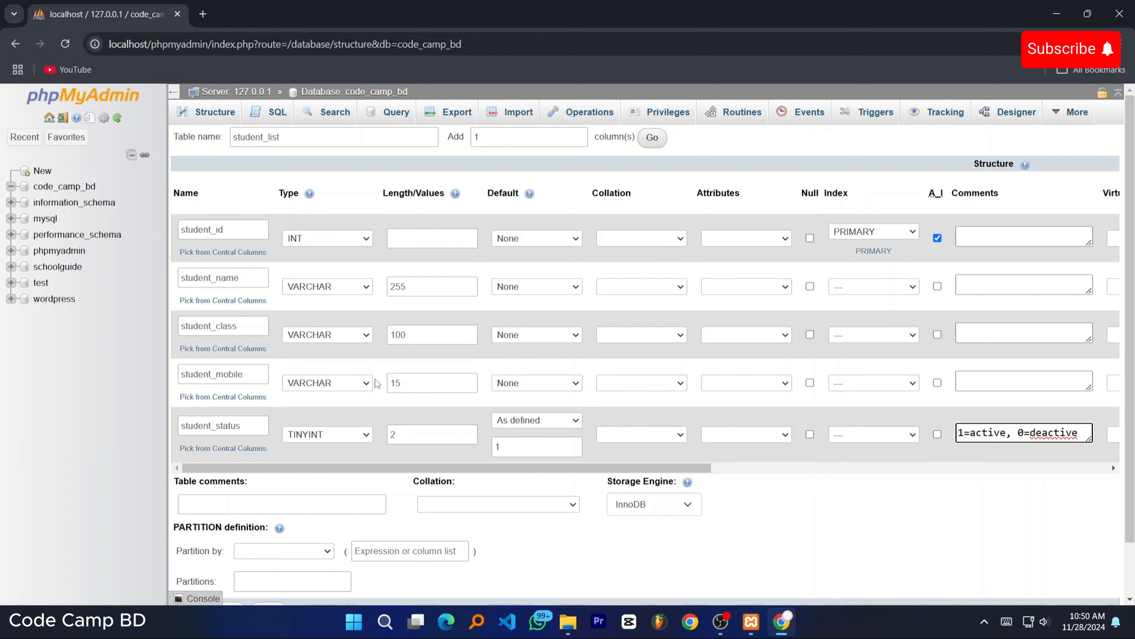
Step: Save the student_list table definition with its five columns
scroll(376, 379, "down", 2)
scroll(429, 354, "up", 2)
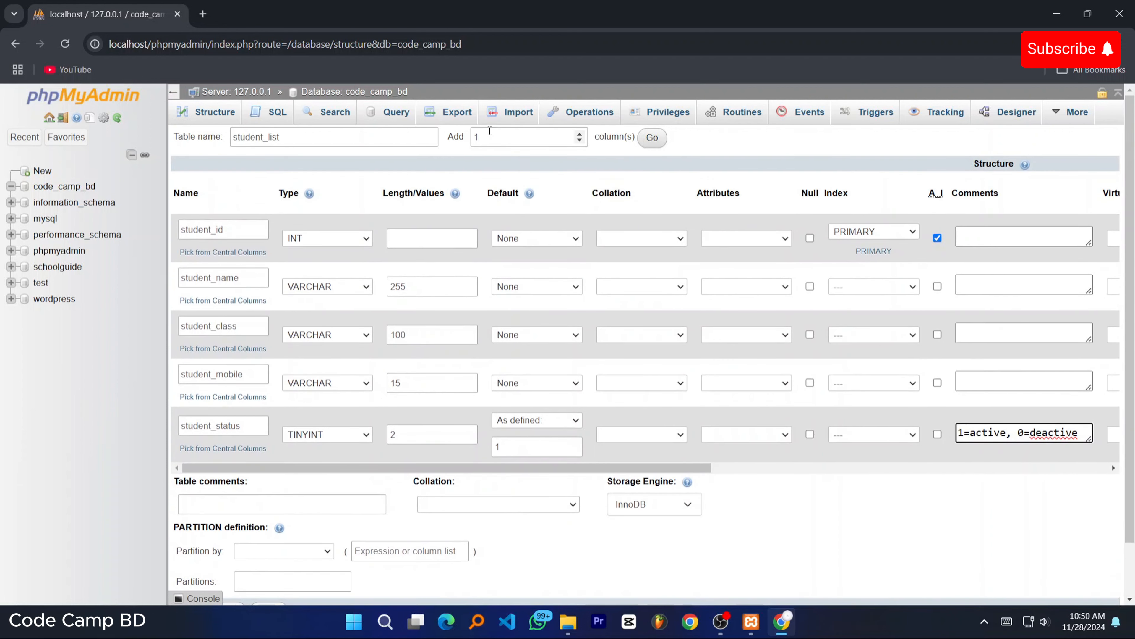
left_click_drag(487, 137, 466, 136)
left_click(499, 137)
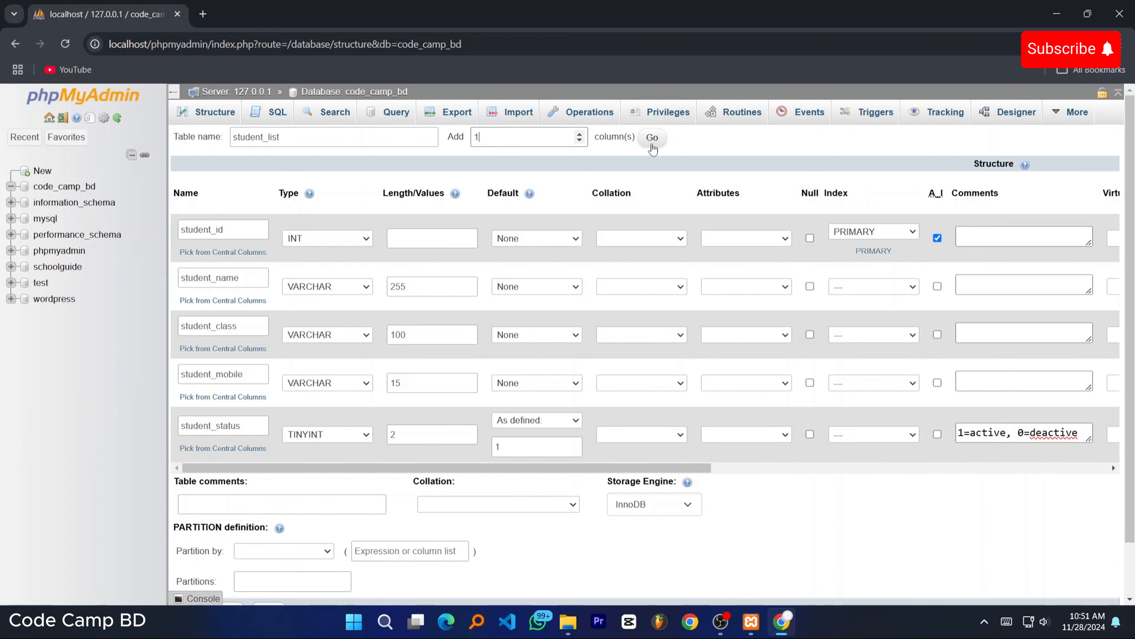
scroll(411, 374, "down", 2)
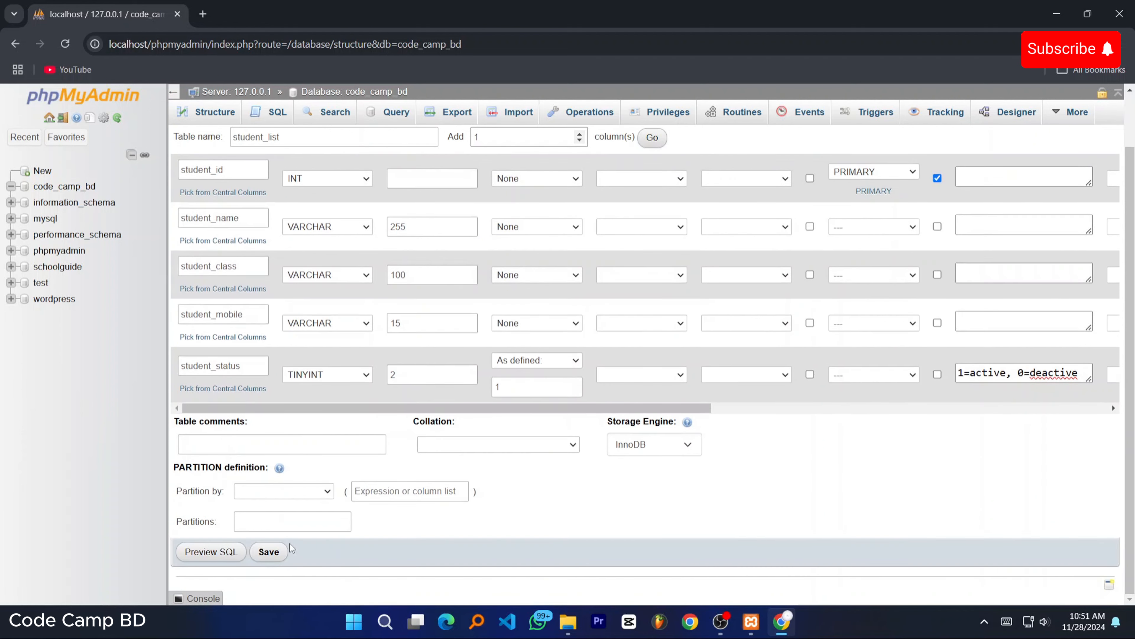
left_click(274, 554)
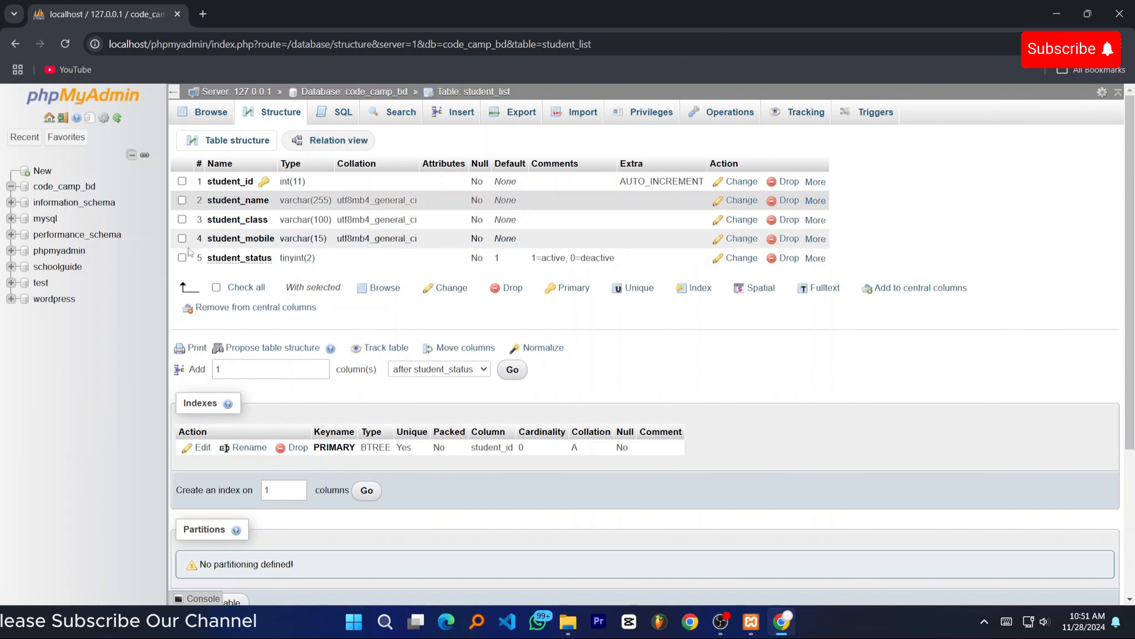
Step: Browse the student_list table in the code_camp_bd database and examine its column headings
left_click(73, 190)
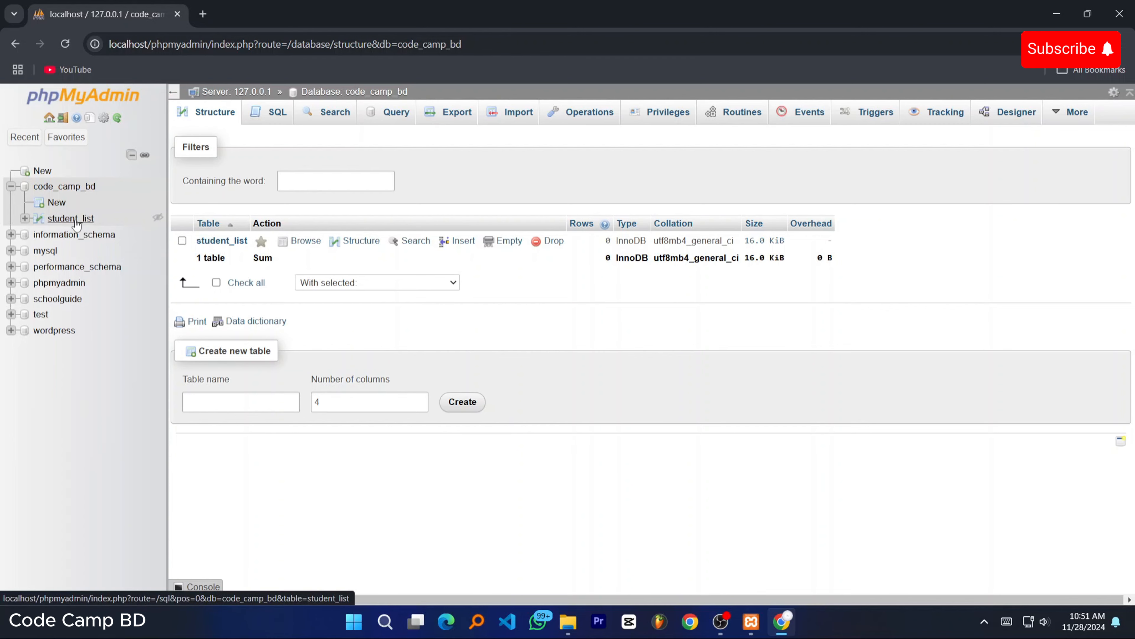
left_click(63, 219)
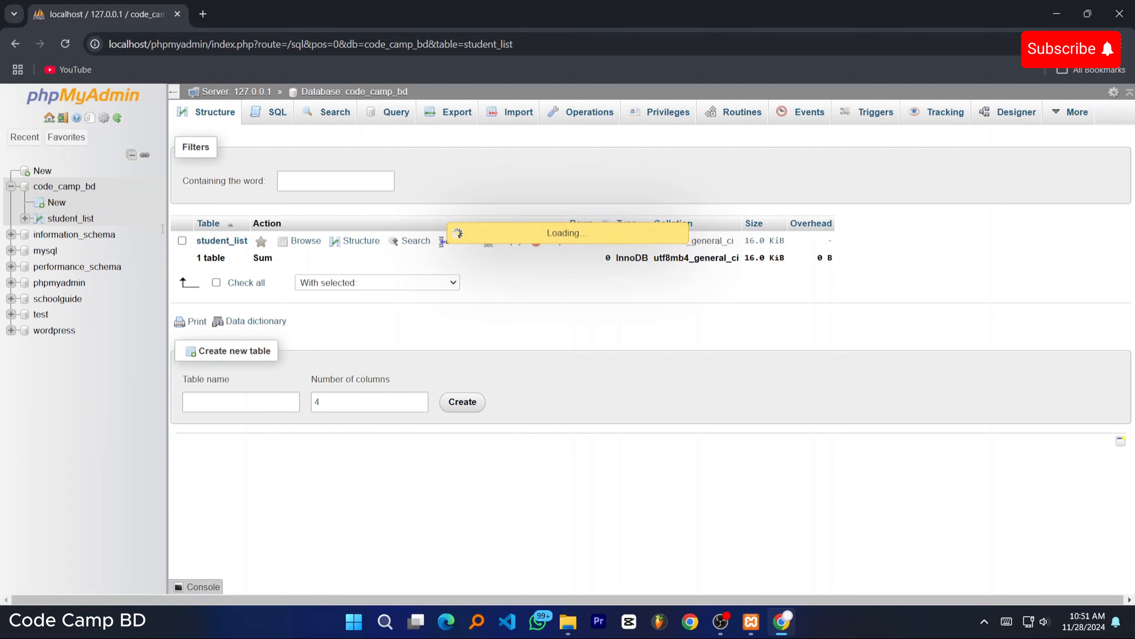
left_click_drag(519, 251, 484, 238)
left_click(509, 259)
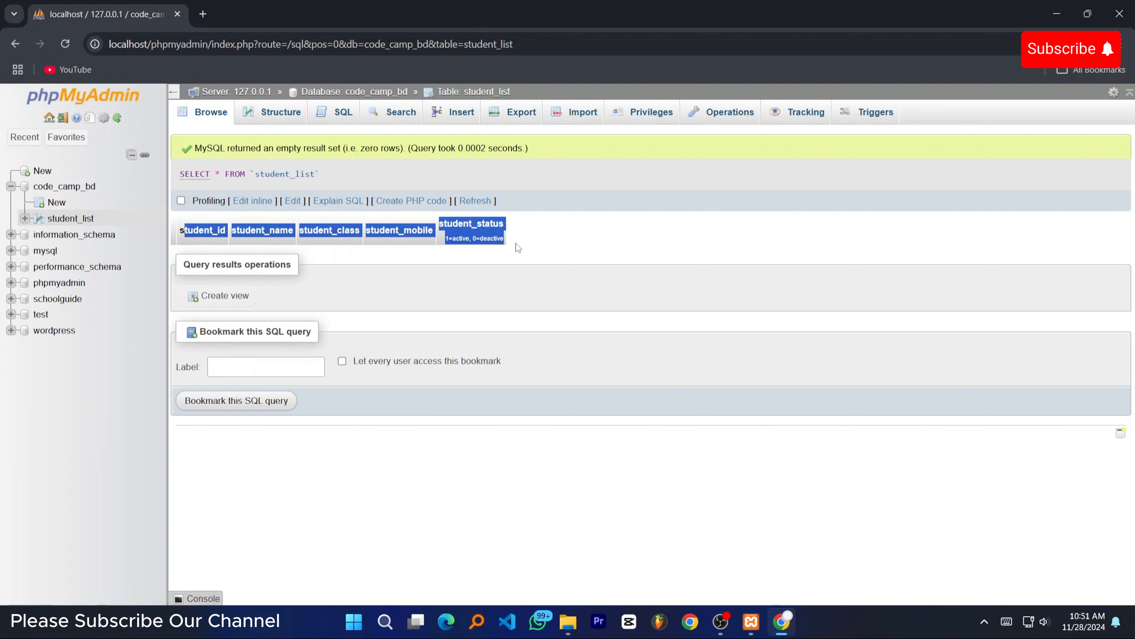
left_click(518, 248)
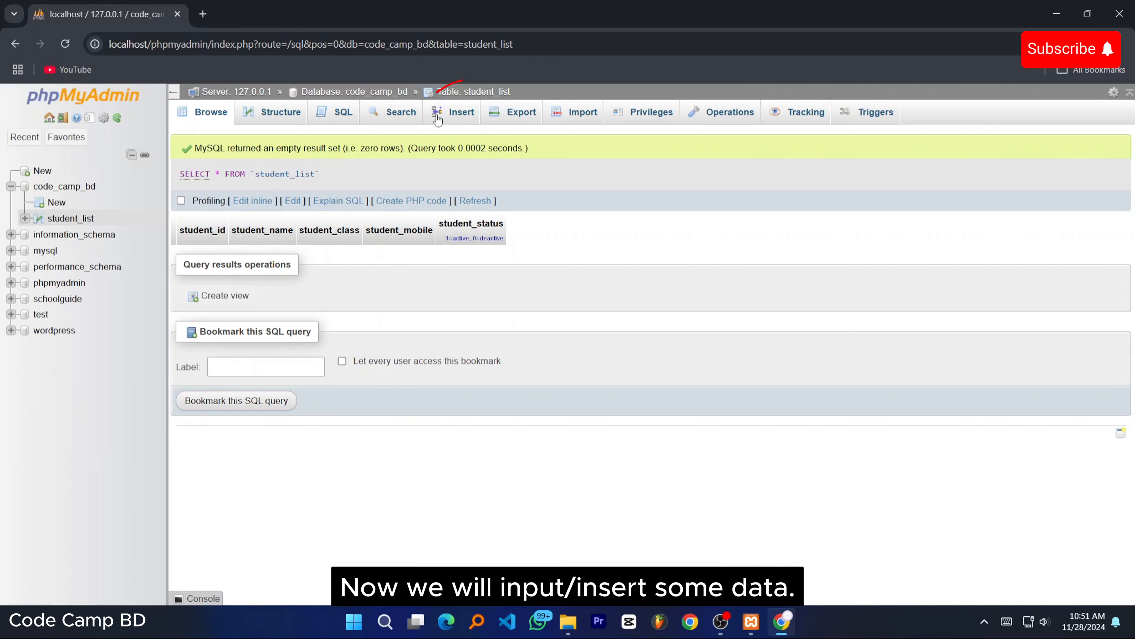
Step: Start a new student_list record, entering the student's name and 1 as the student_class
left_click(456, 120)
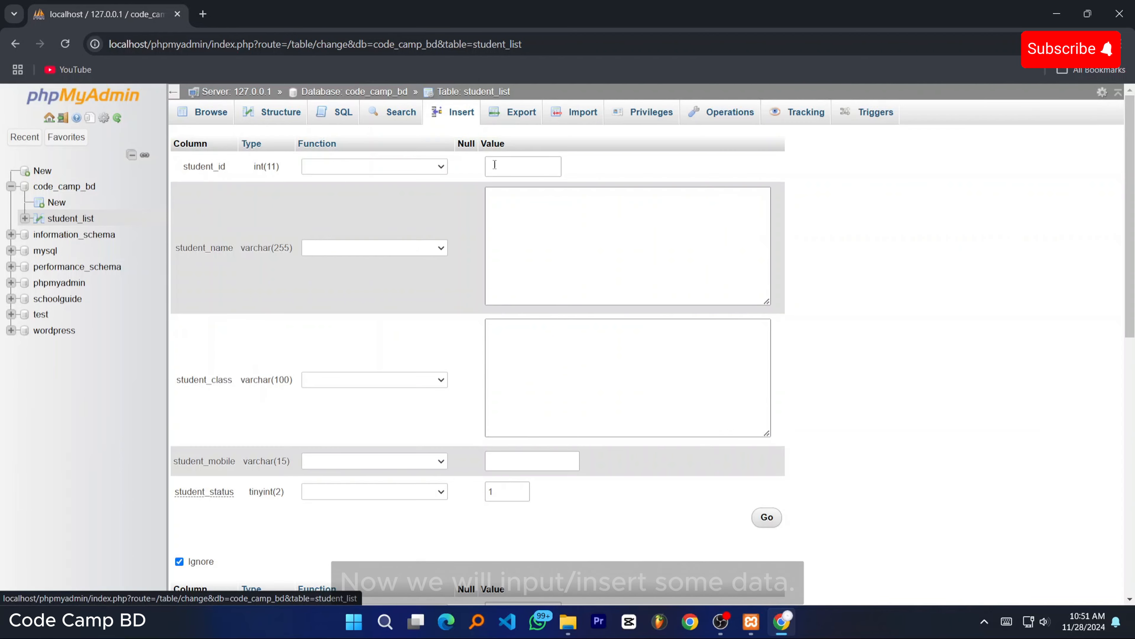
left_click(529, 219)
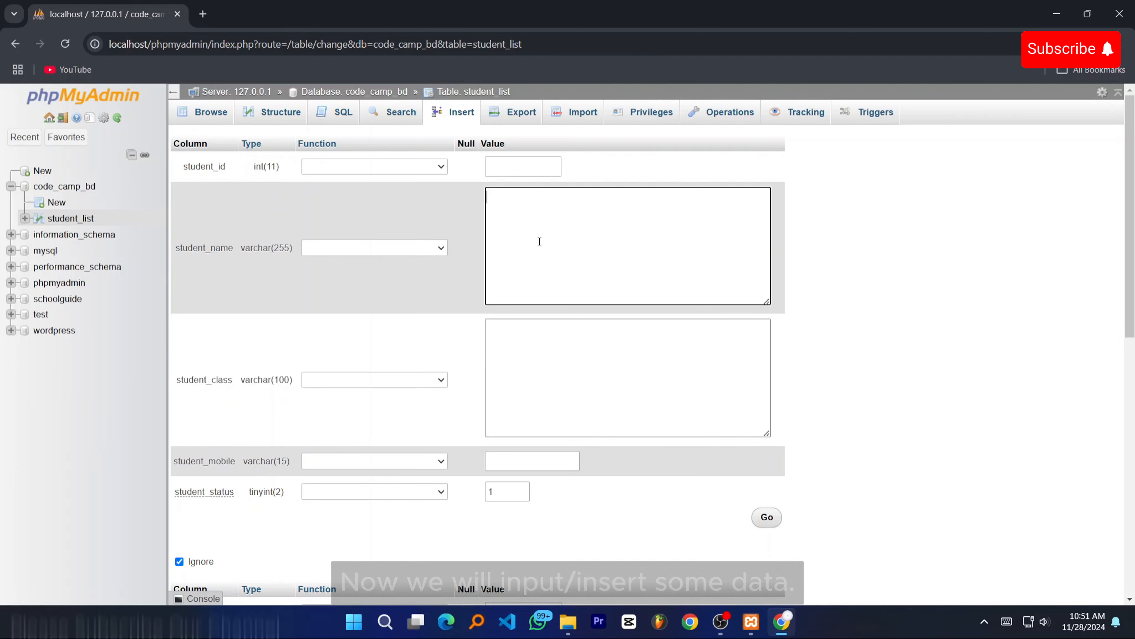
type("MH RONY")
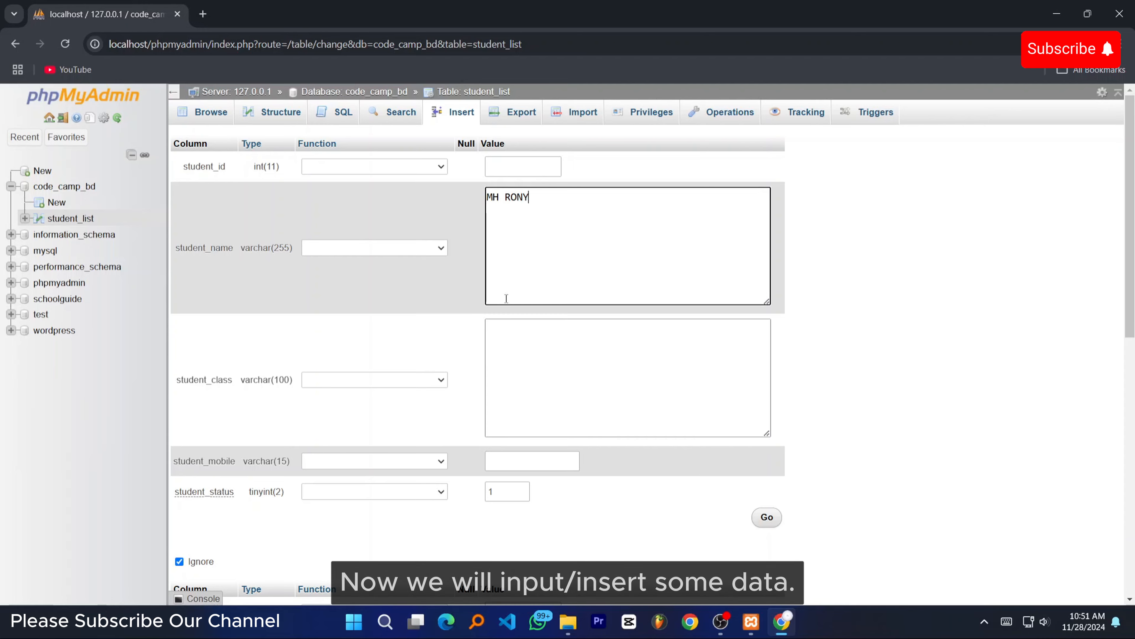
left_click(523, 361)
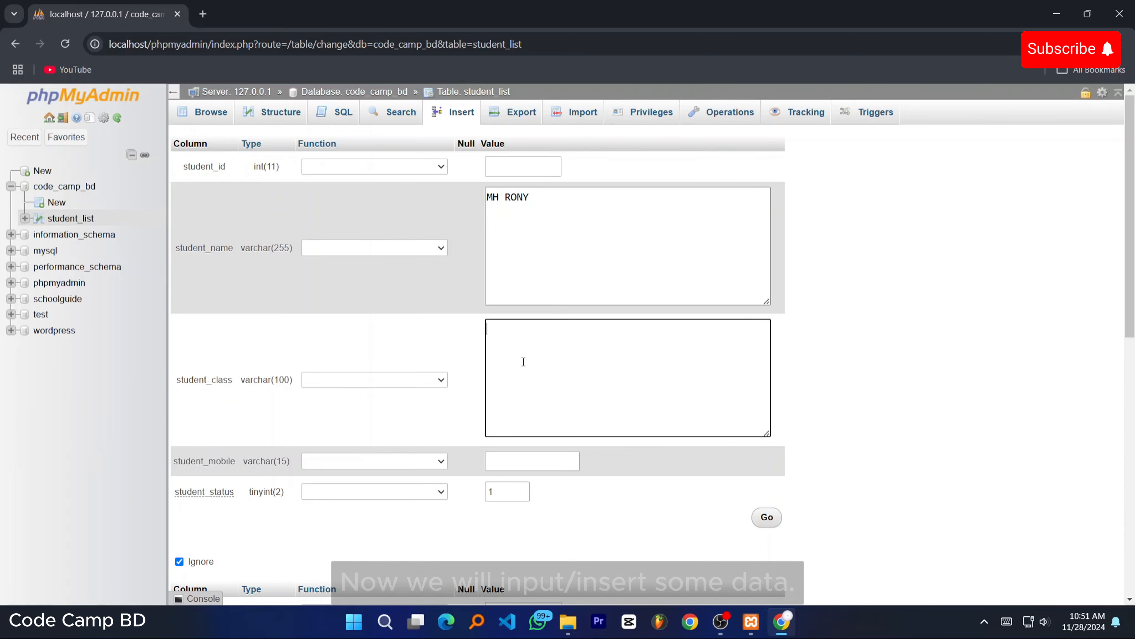
type("1")
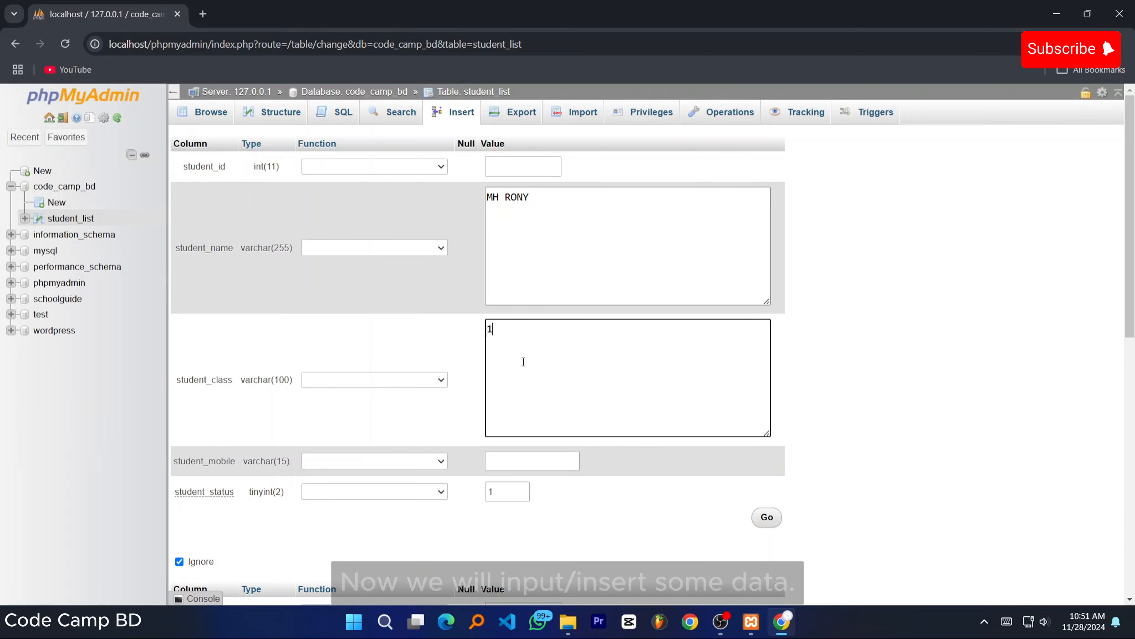
Step: Insert the record with the student's mobile number filled in, and browse the rows of the student_list table
left_click(529, 456)
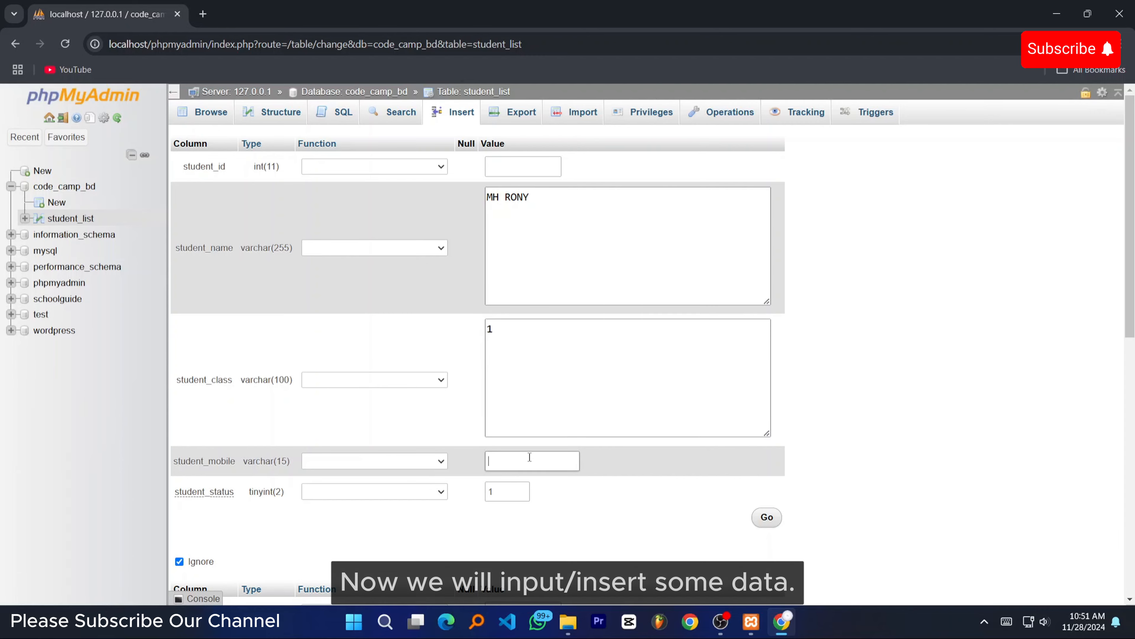
type("01608")
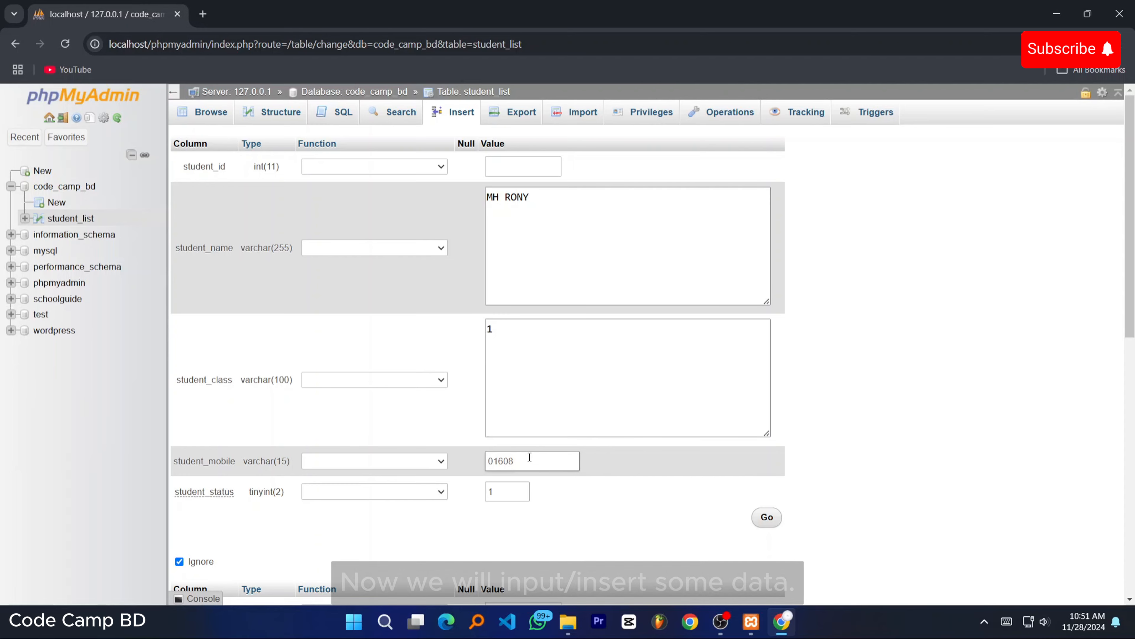
type("***")
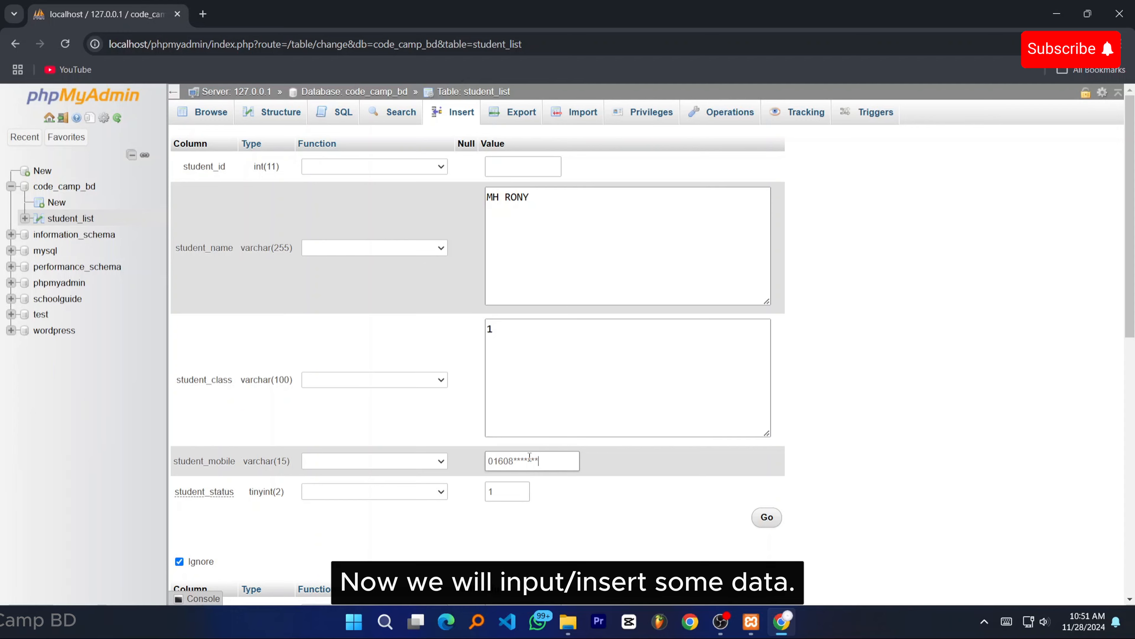
left_click_drag(549, 460, 455, 467)
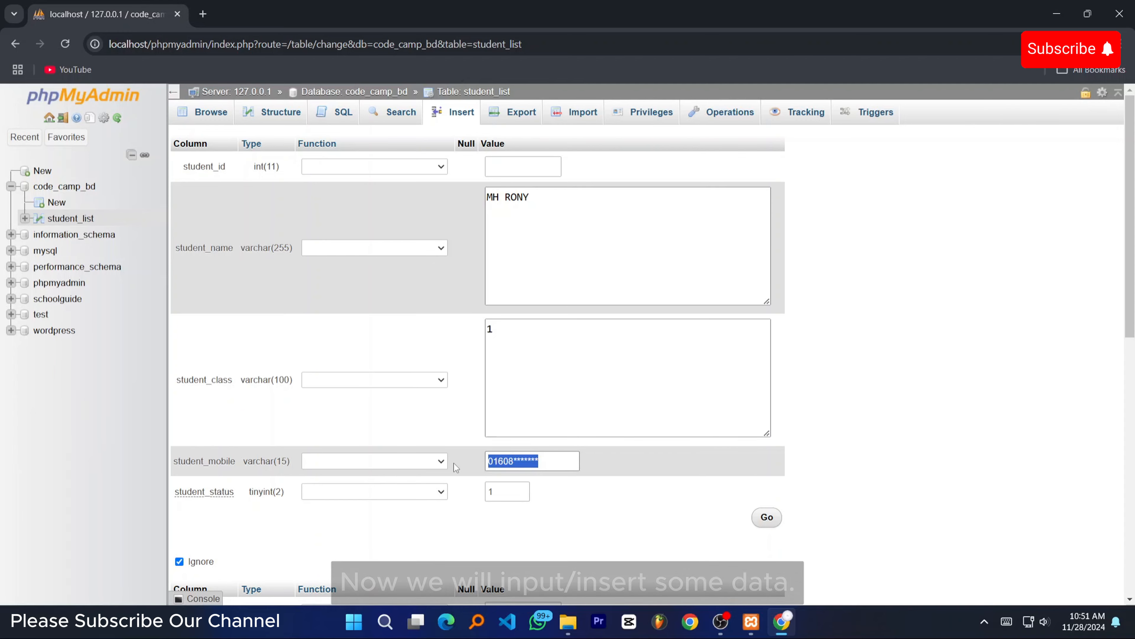
left_click(525, 462)
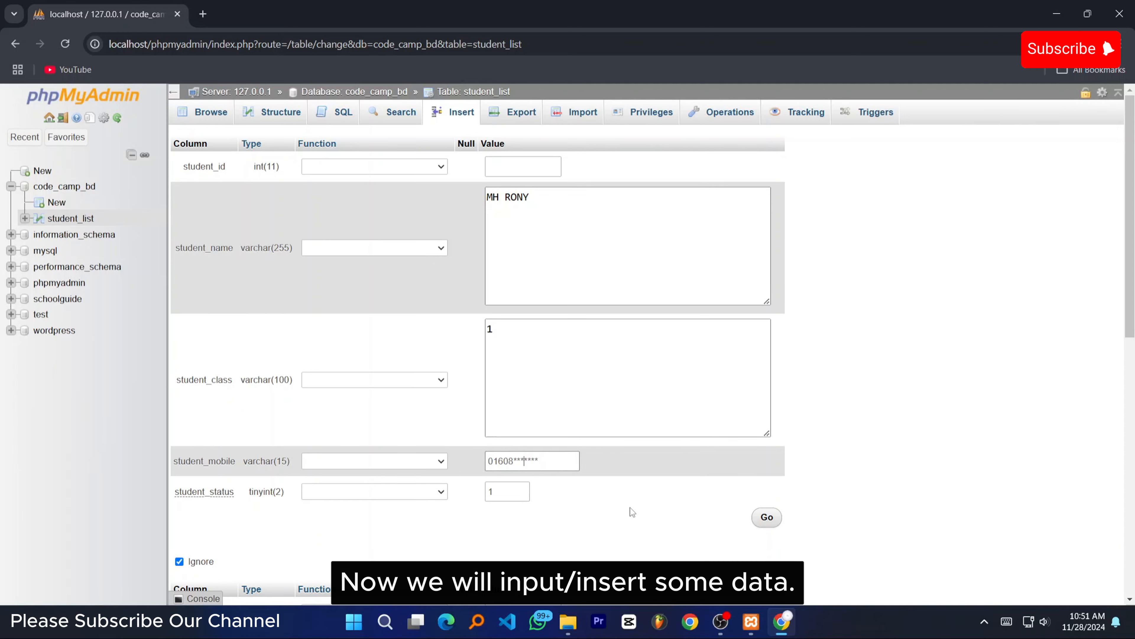
left_click(767, 518)
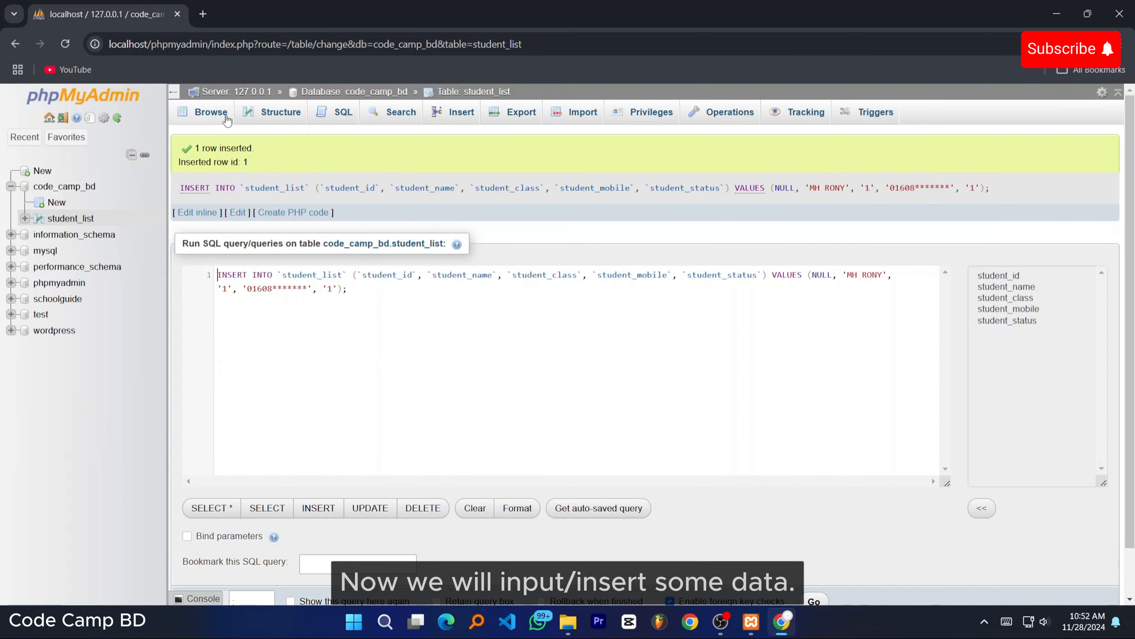
left_click(226, 120)
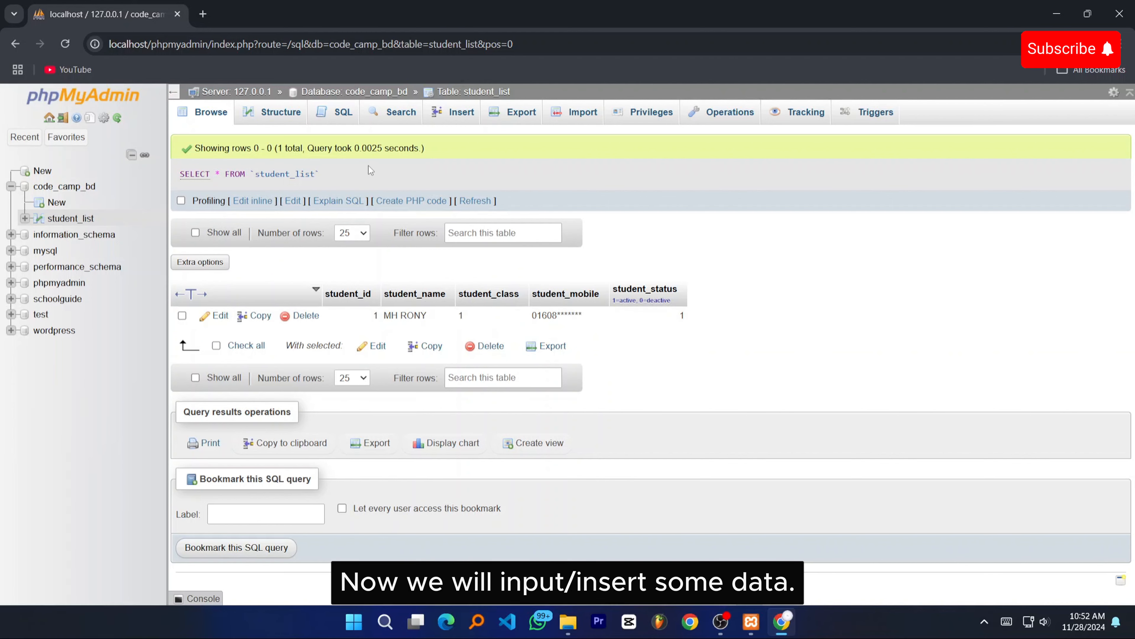
Step: Insert a second student_list record with the student's name, 10 as the student_class and a mobile number, and browse the table's rows
left_click(454, 113)
left_click(518, 215)
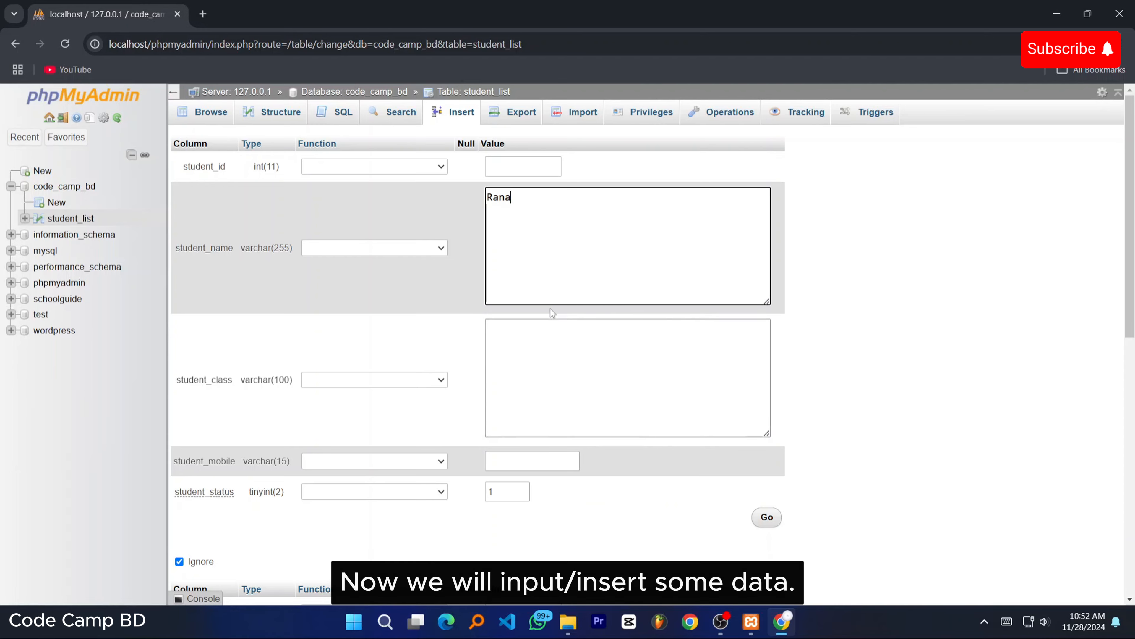
left_click(524, 354)
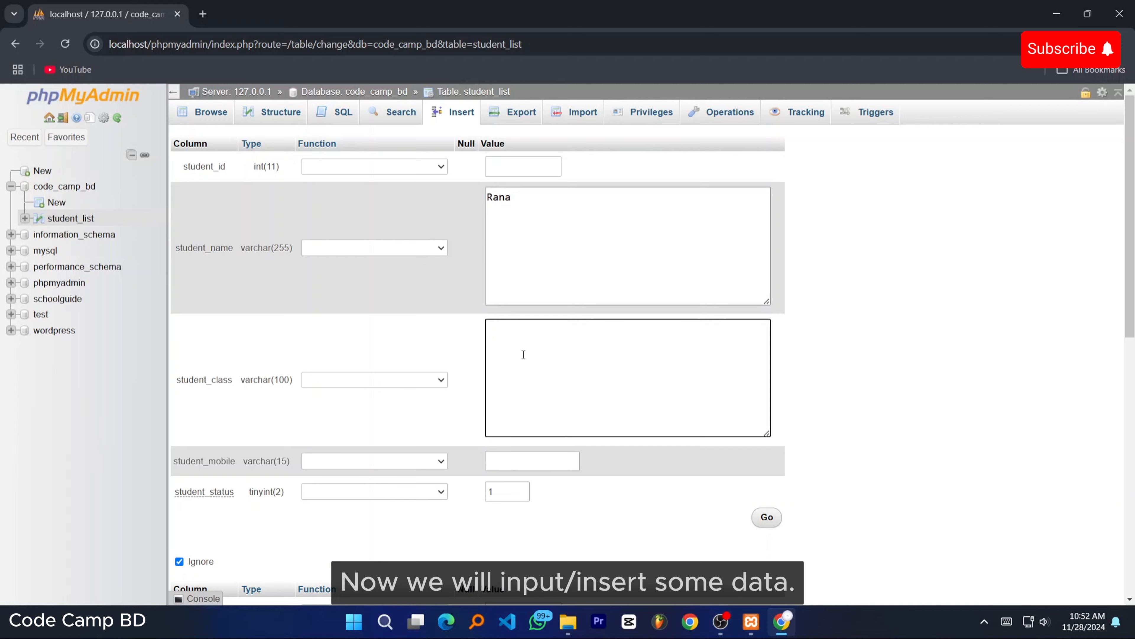
type("10")
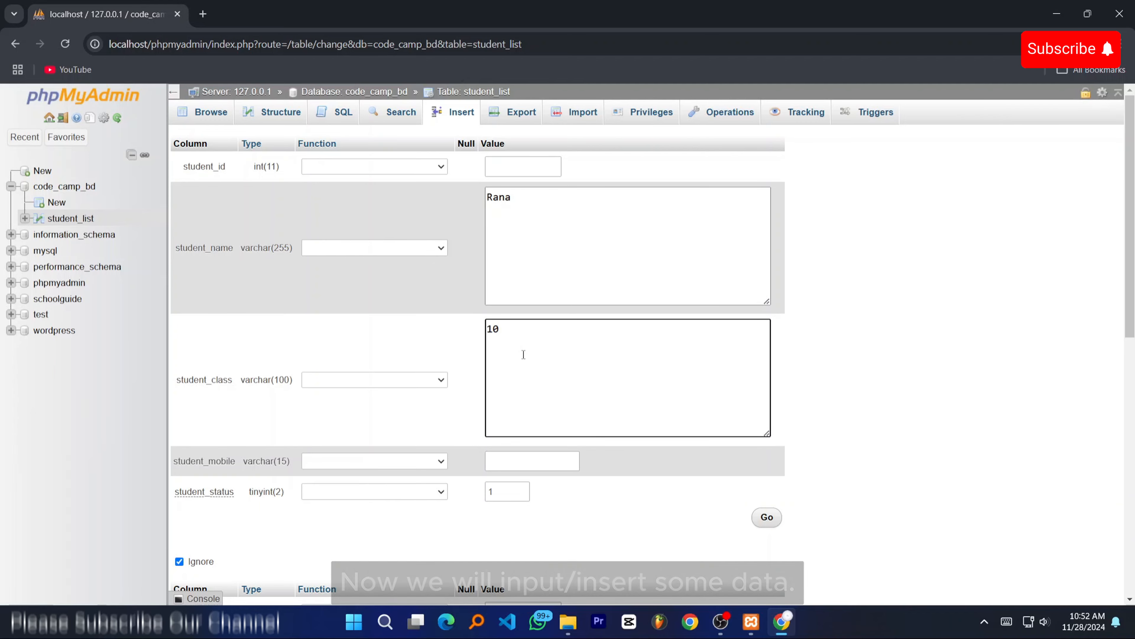
left_click(524, 464)
type("0")
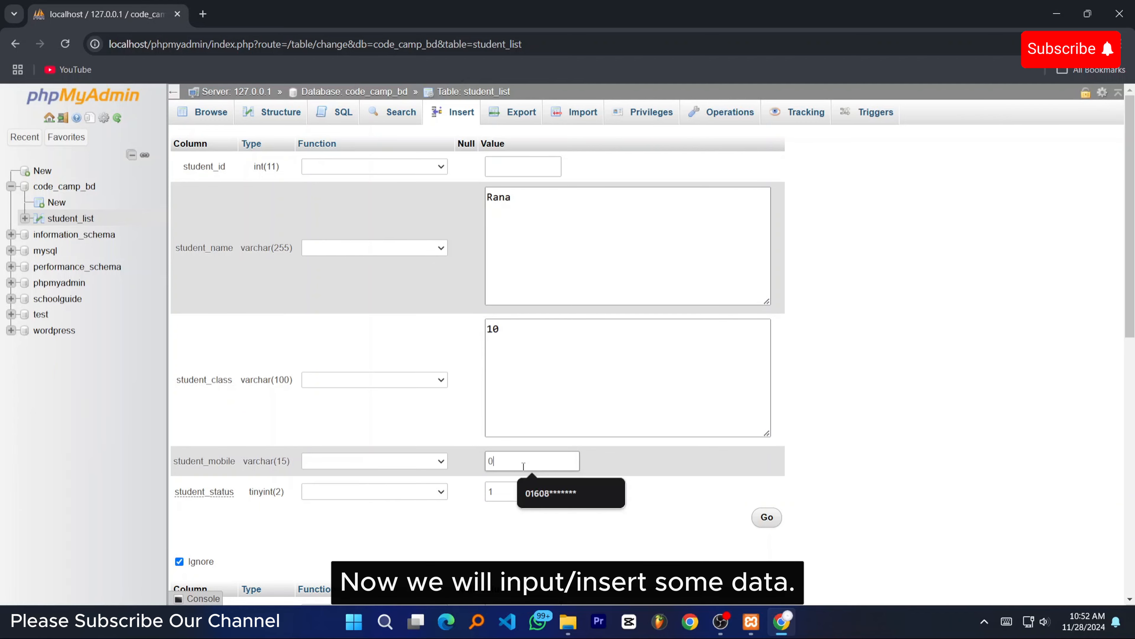
type("180000")
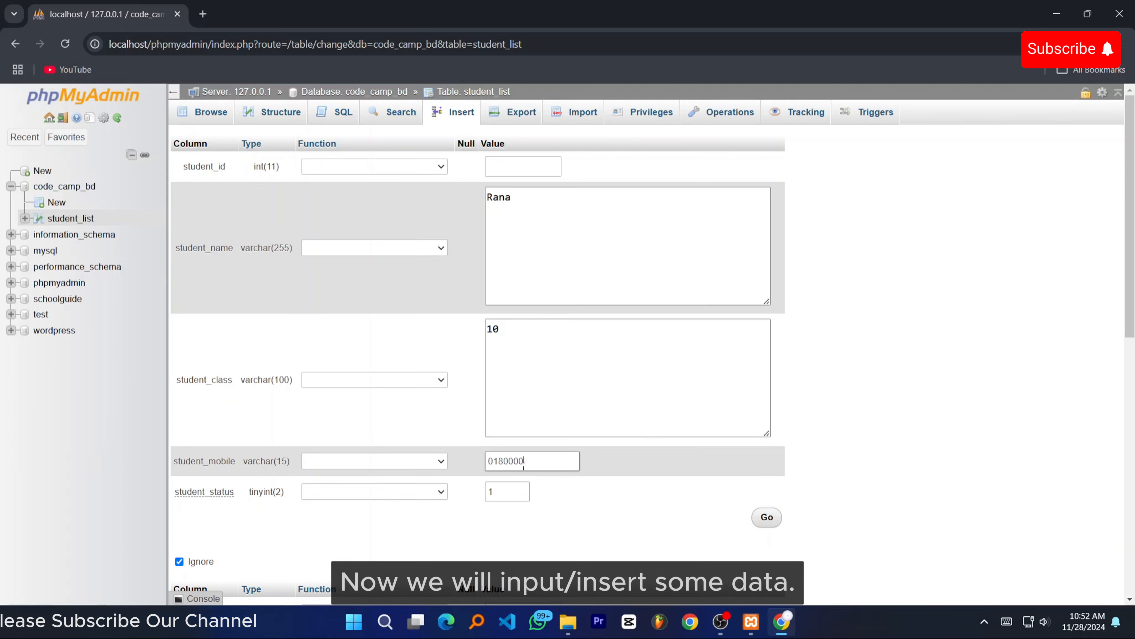
left_click(776, 519)
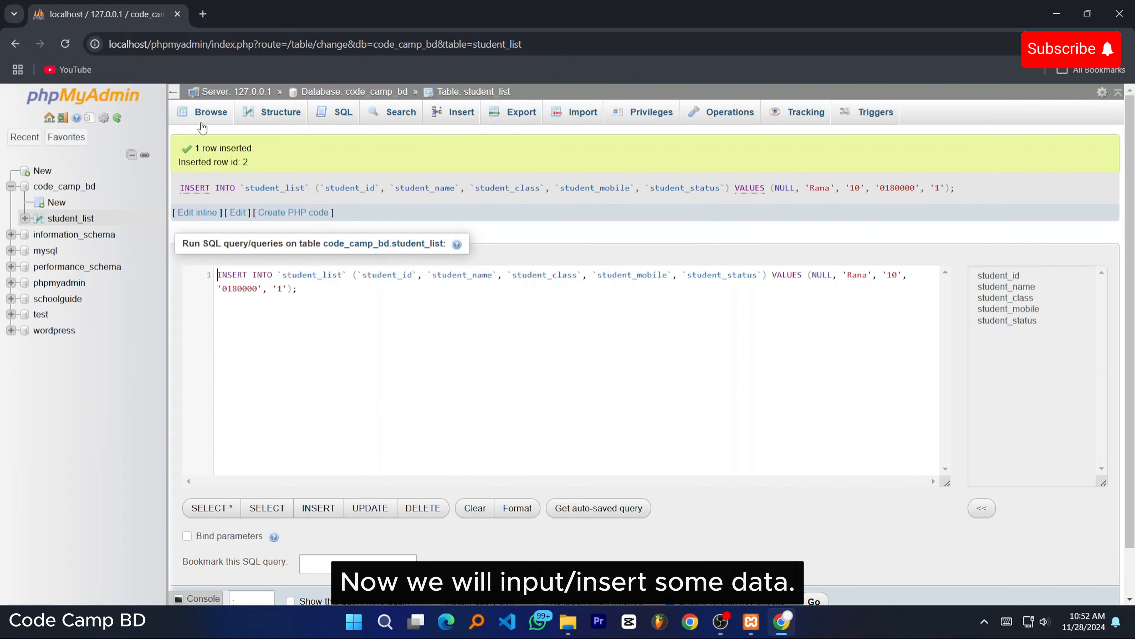
left_click(201, 113)
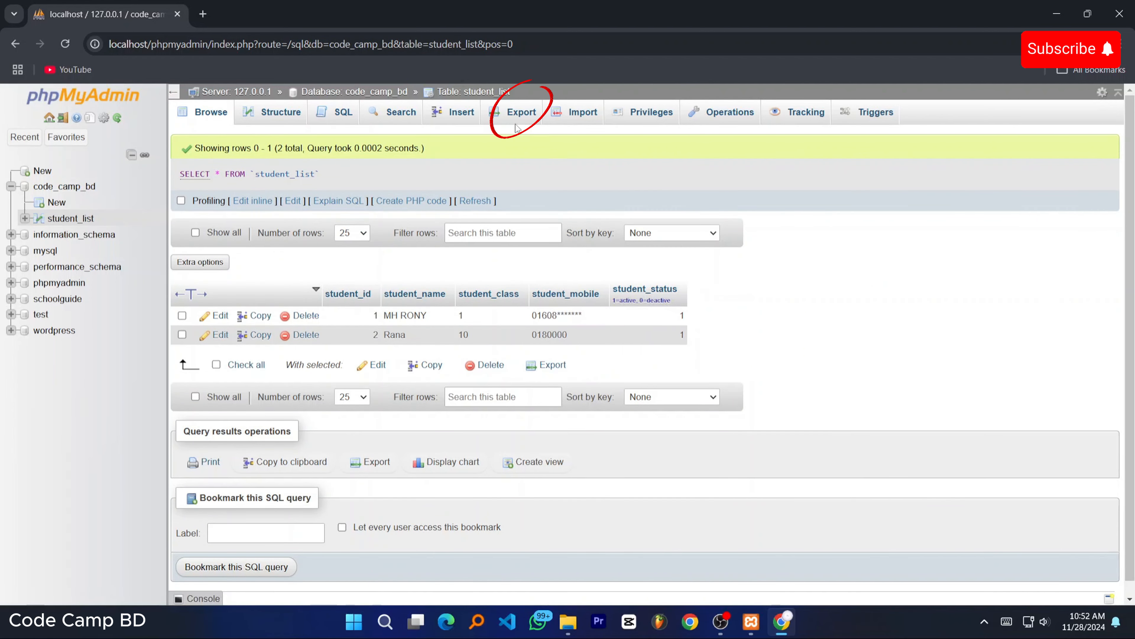
Step: Export all rows of the student_list table with the Quick method in SQL format
left_click(511, 115)
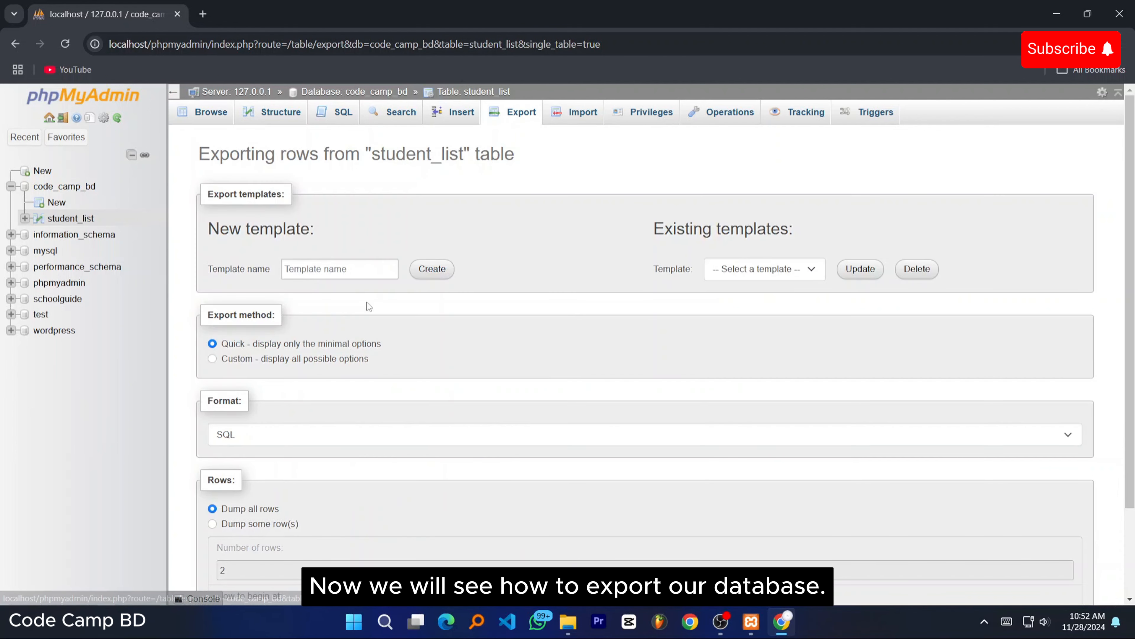
scroll(446, 358, "down", 3)
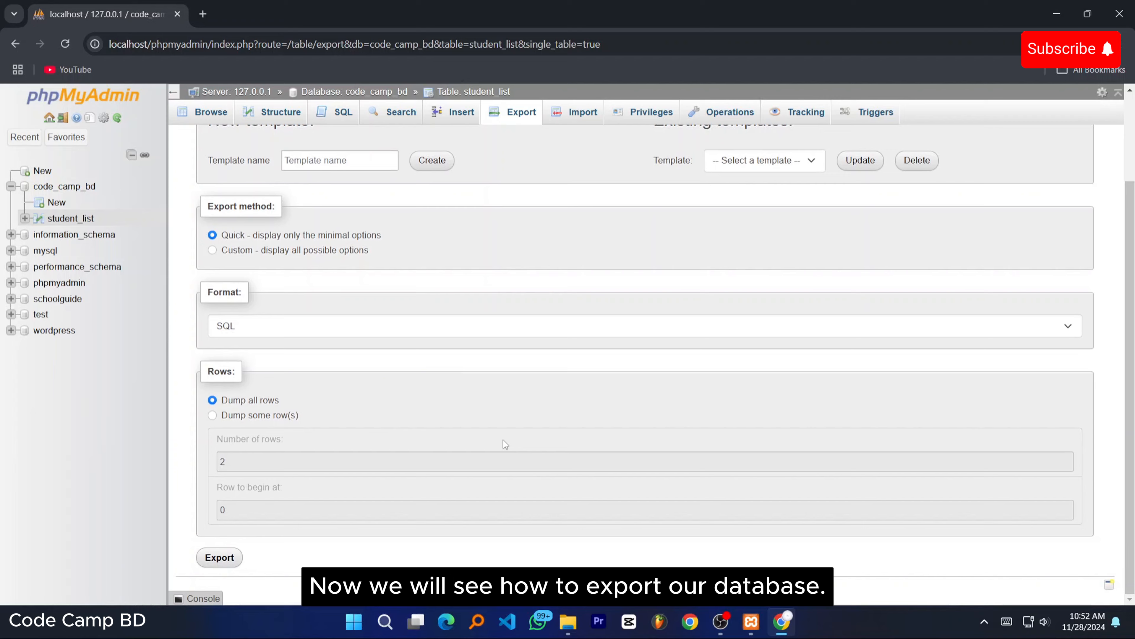
scroll(618, 444, "up", 3)
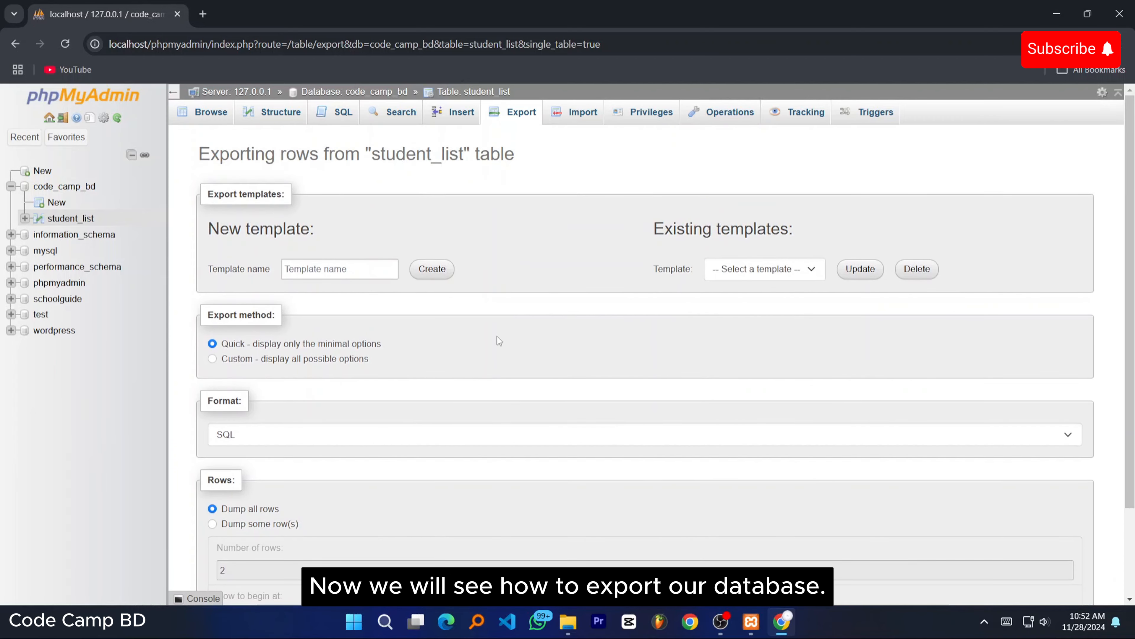
scroll(500, 341, "down", 3)
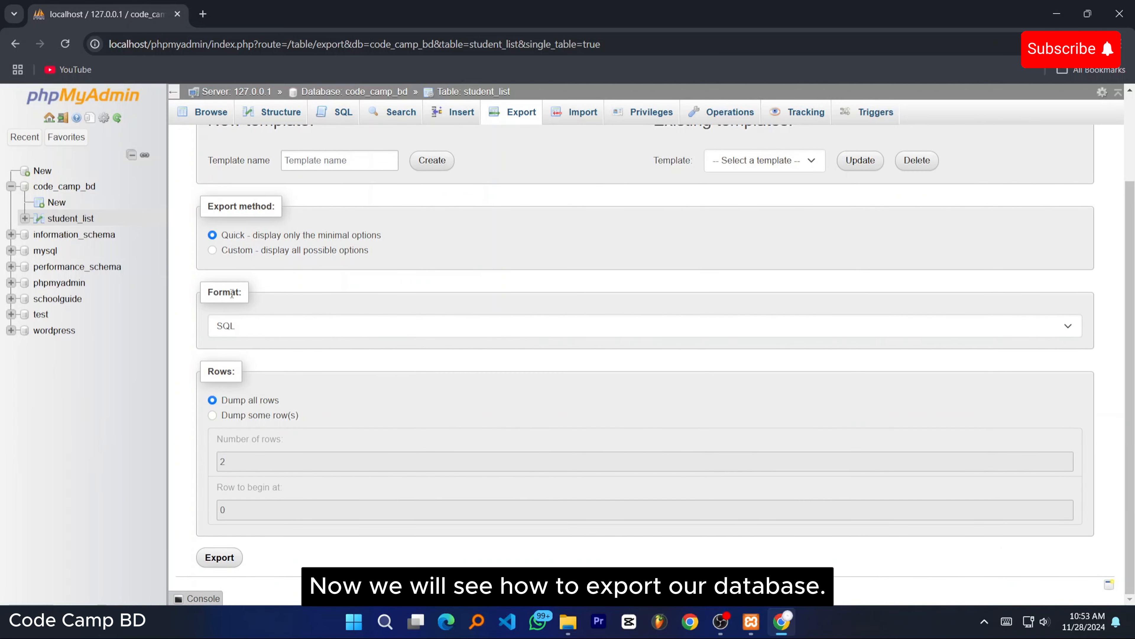
left_click(257, 326)
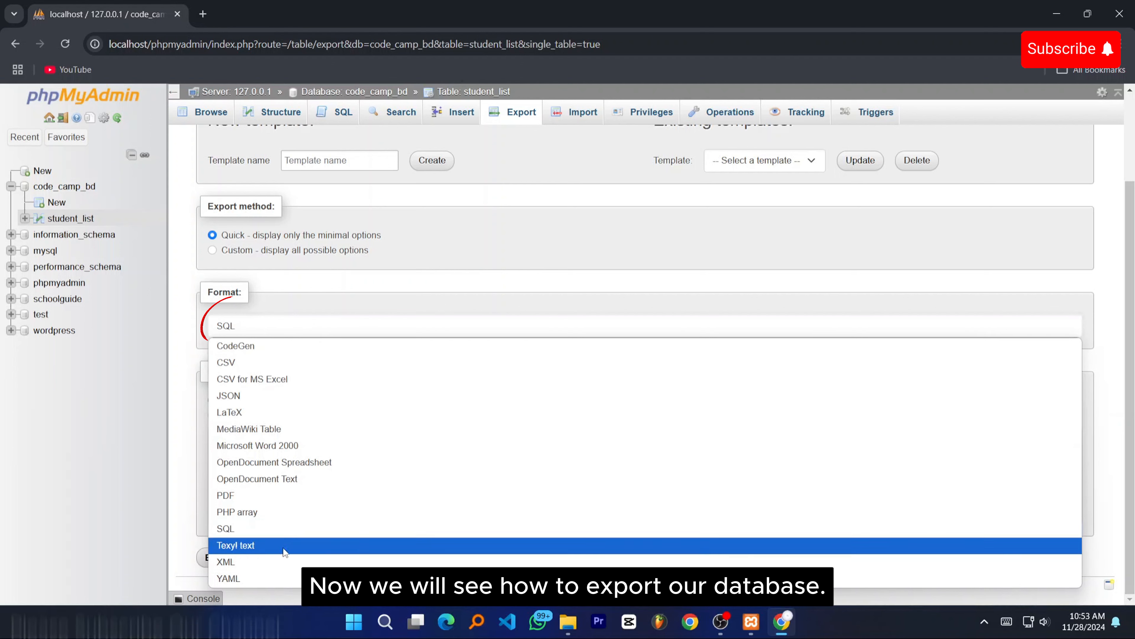
left_click(249, 536)
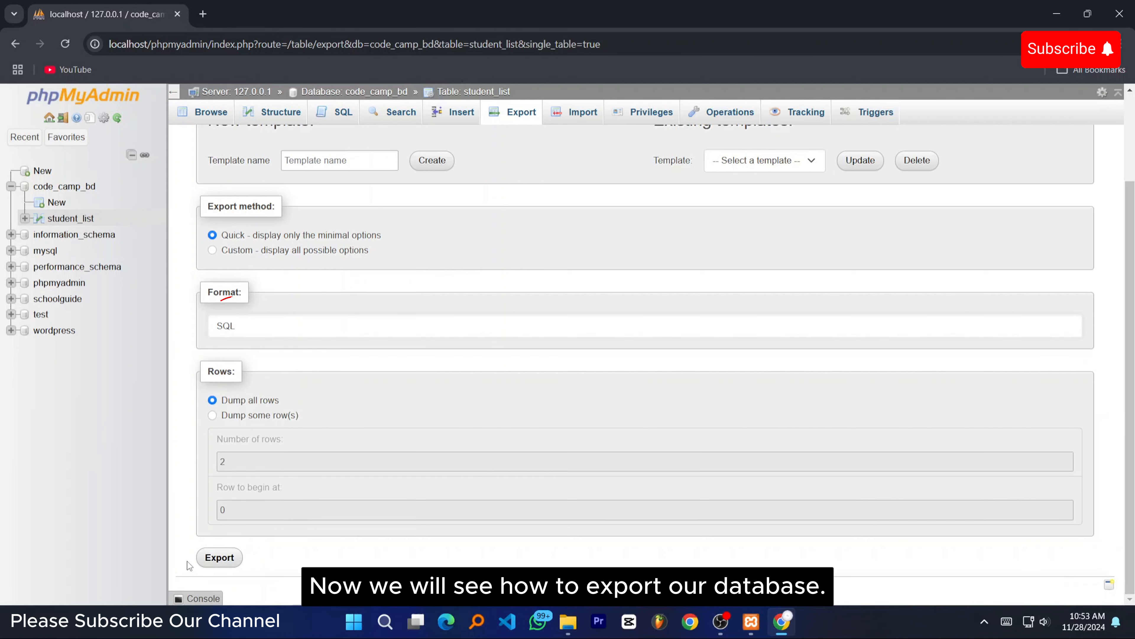
left_click(237, 558)
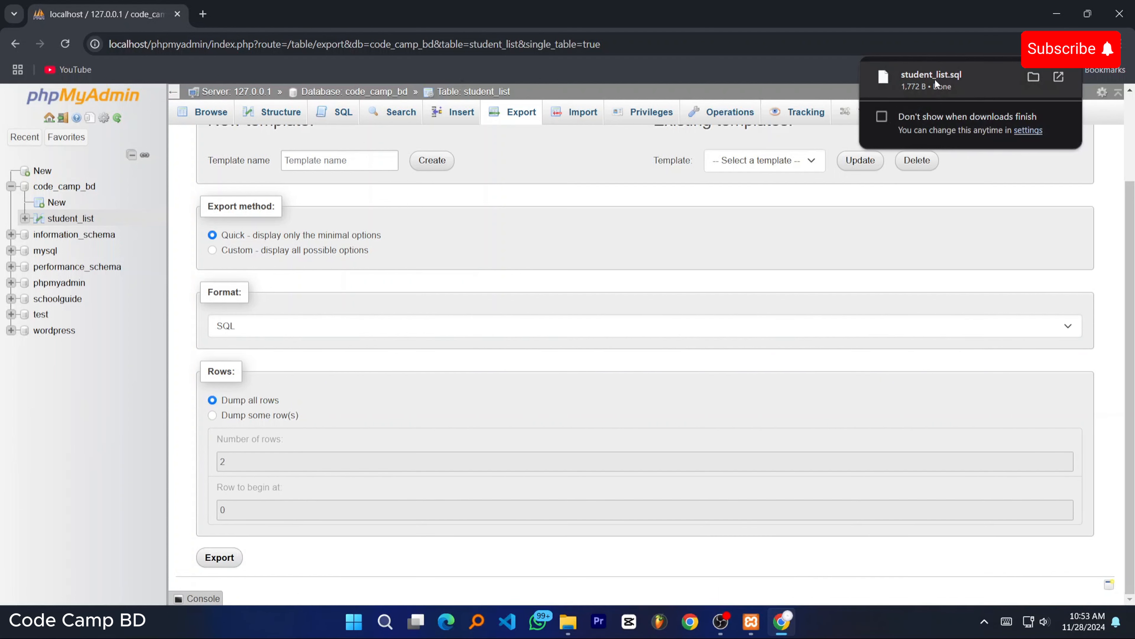
Step: Drop the student_list table from the code_camp_bd database
left_click(77, 187)
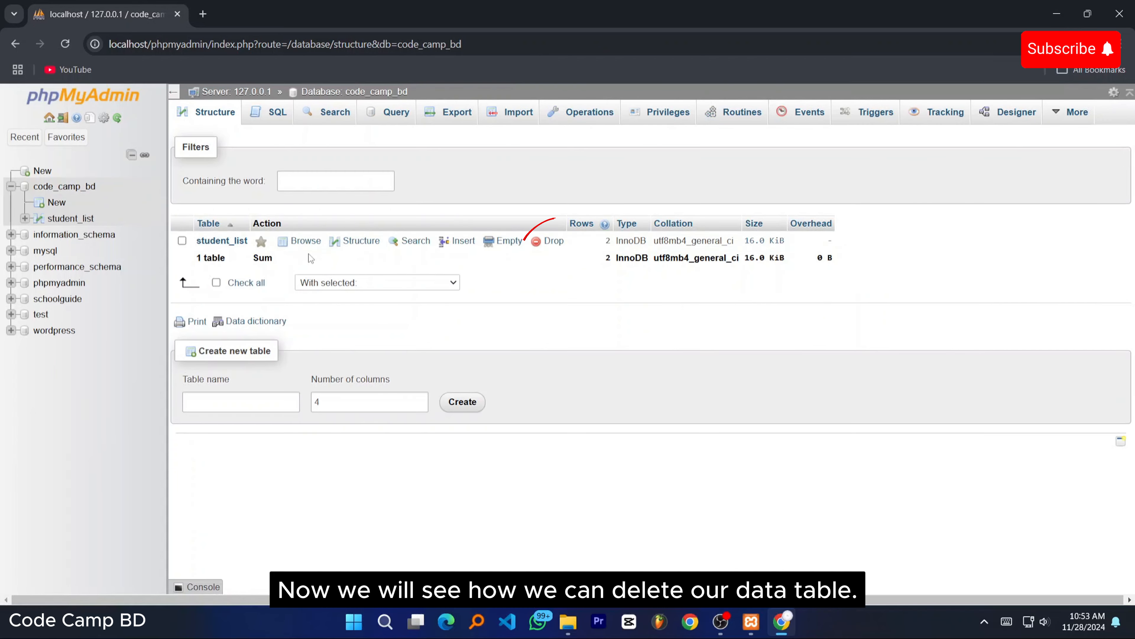
left_click(553, 240)
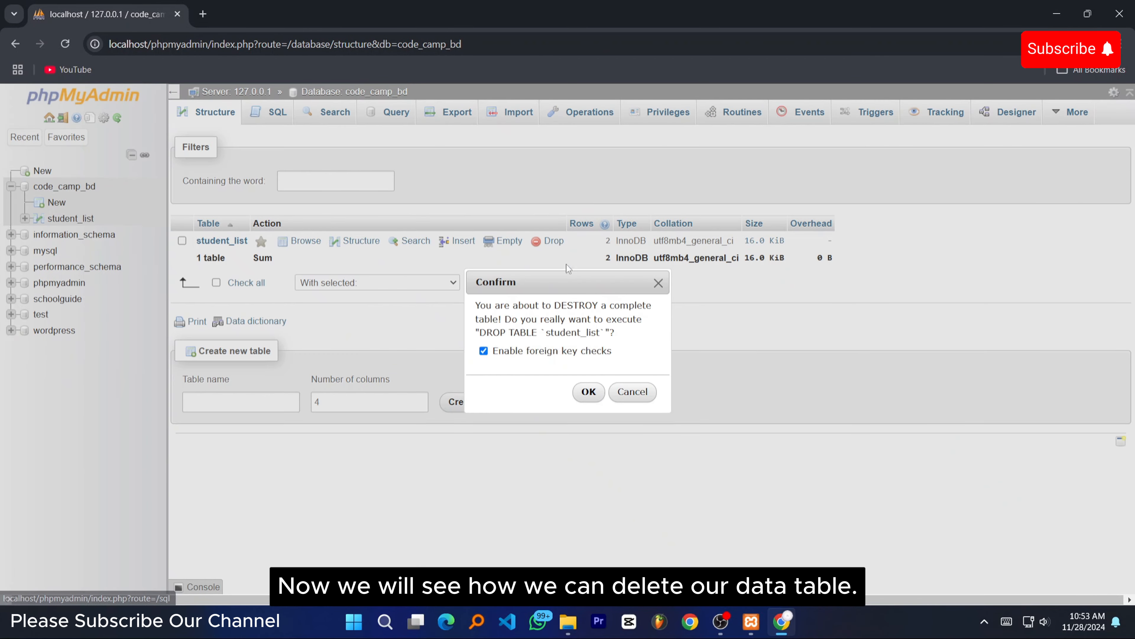
left_click(589, 392)
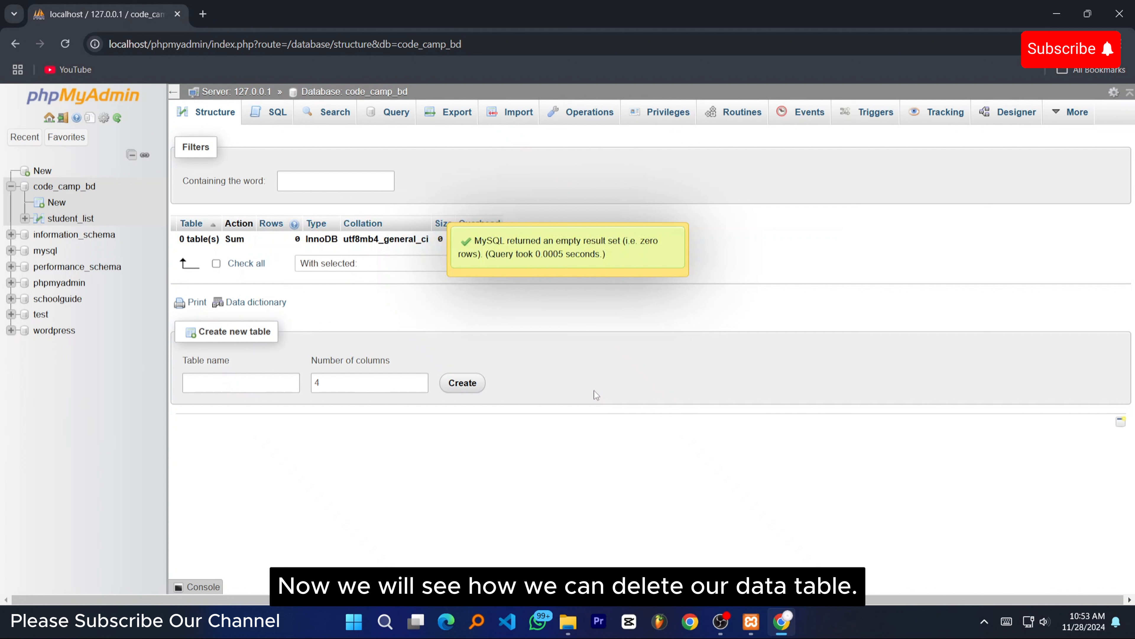
Step: Start an import into the code_camp_bd database and open the file chooser for the file to import
left_click(60, 188)
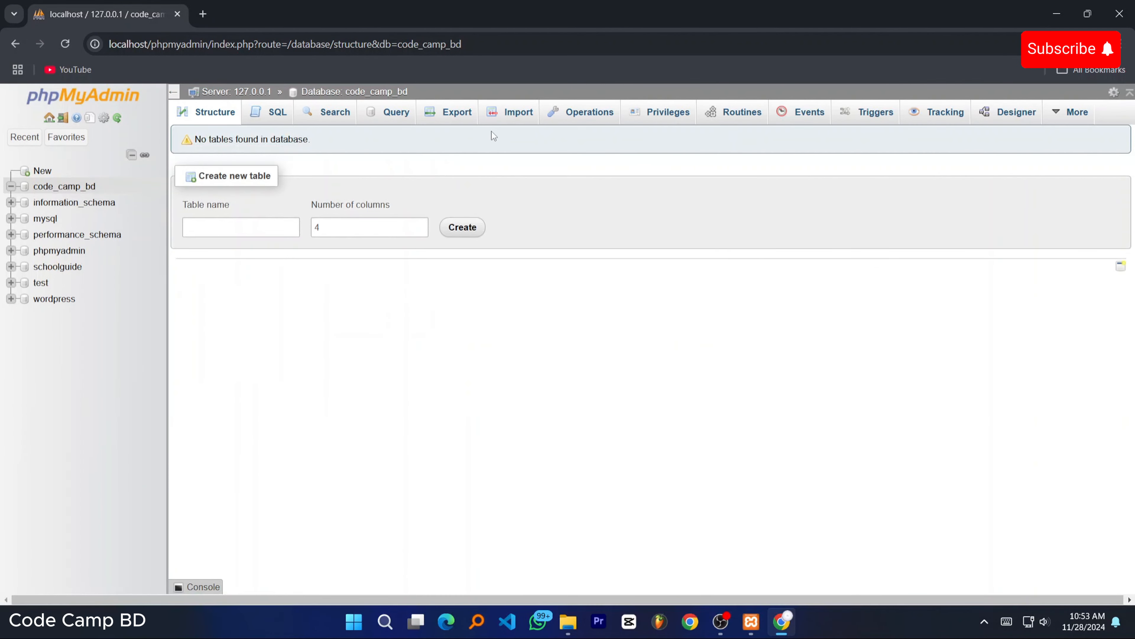
left_click(510, 113)
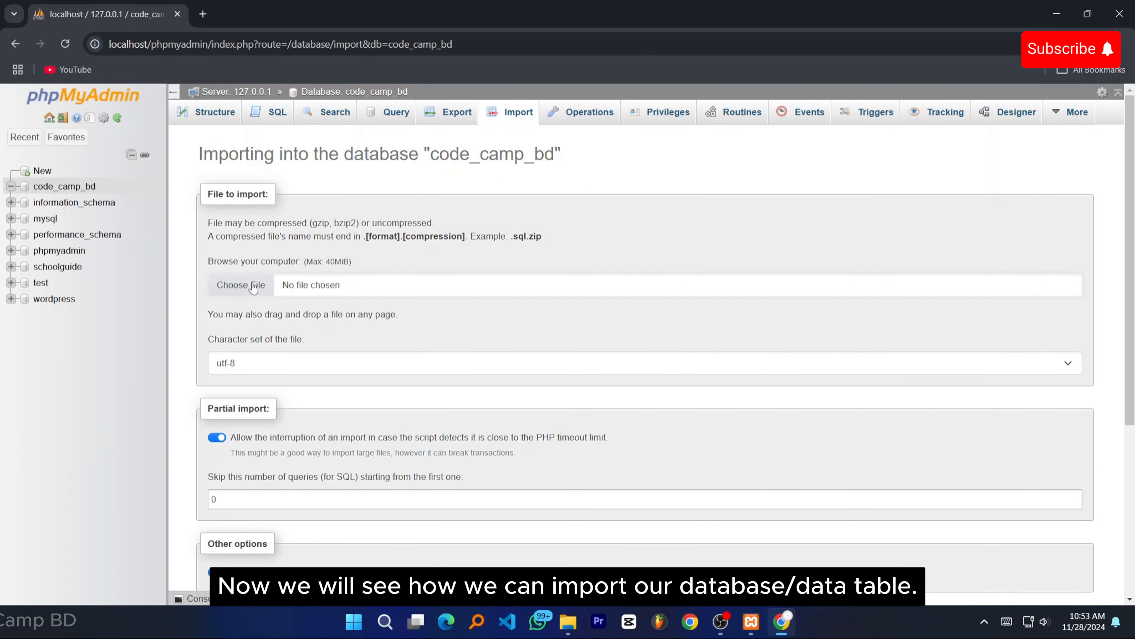
left_click(254, 285)
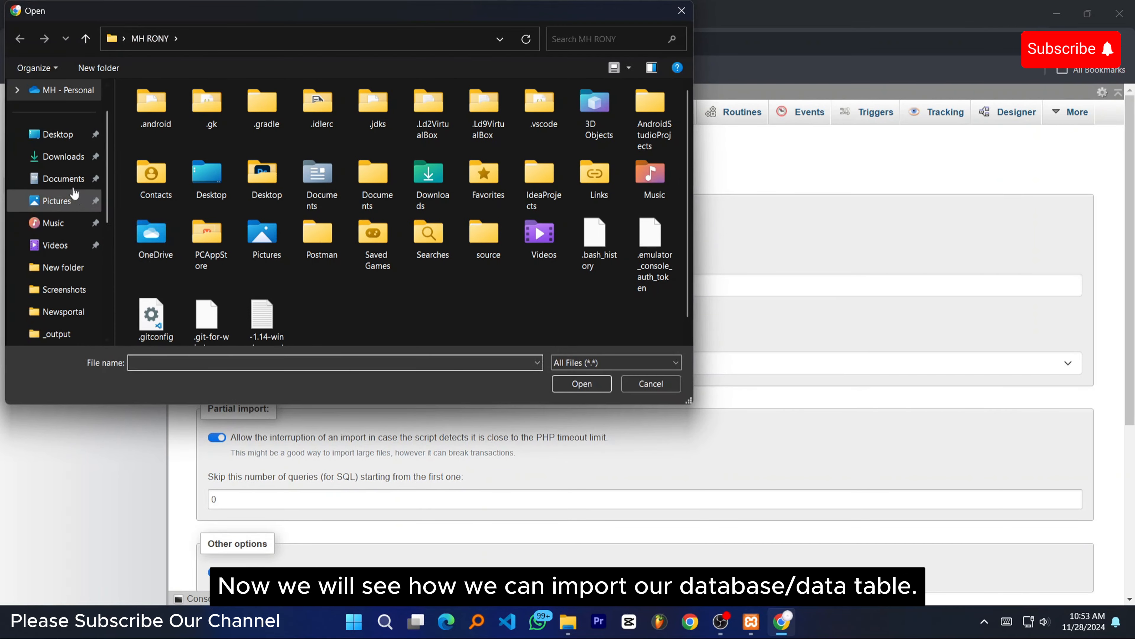